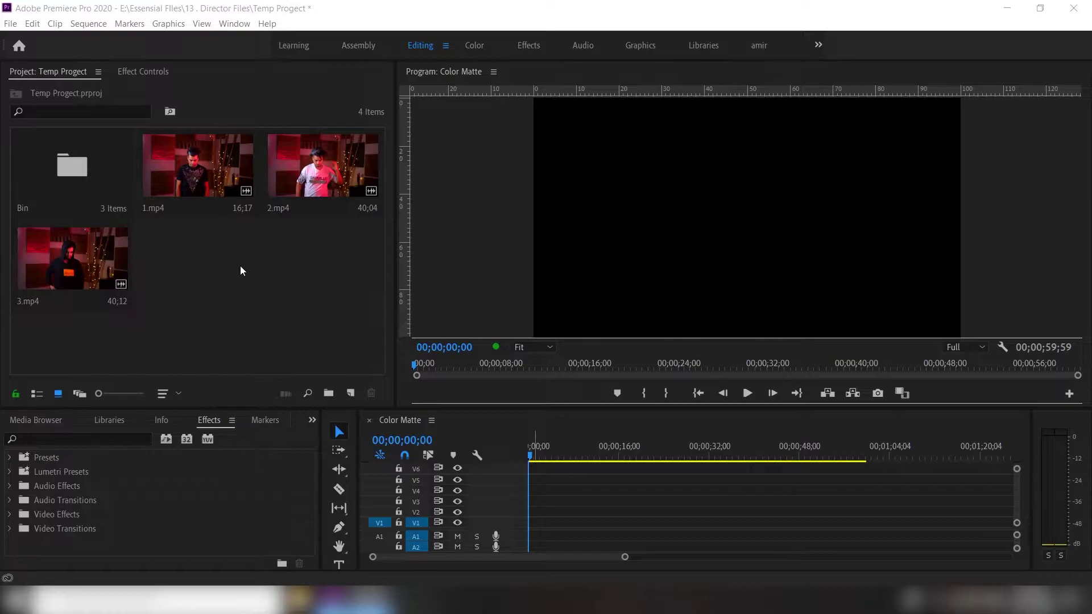
Review the footage of 1.mp4 in an enlarged Source monitor, up to the part where the fists are held out
{"action": "double_click", "coordinate": [197, 170]}
{"action": "mouse_move", "coordinate": [148, 359]}
{"action": "left_mouse_down"}
{"action": "mouse_move", "coordinate": [19, 356]}
{"action": "mouse_move", "coordinate": [146, 361]}
{"action": "left_mouse_up"}
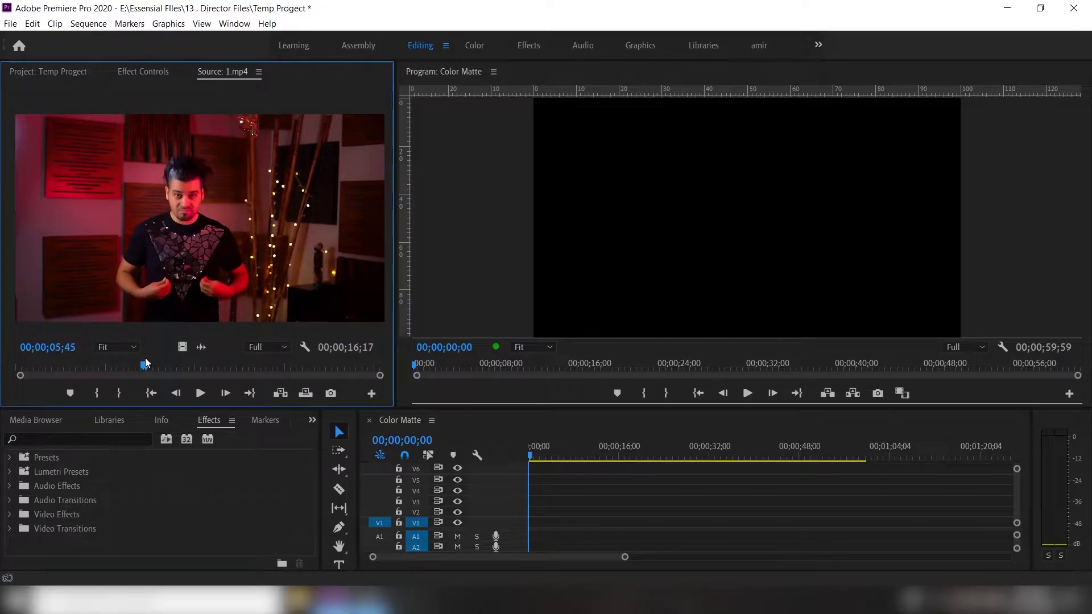
{"action": "key", "text": "grave"}
{"action": "left_click_drag", "start_coordinate": [408, 531], "coordinate": [863, 518]}
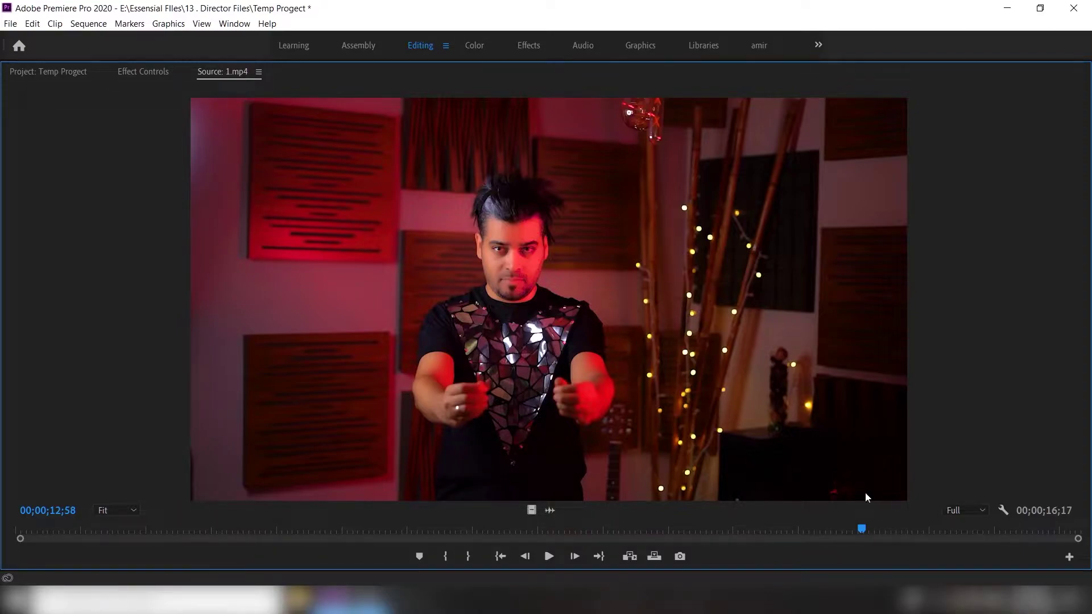
{"action": "left_click_drag", "start_coordinate": [853, 533], "coordinate": [907, 534]}
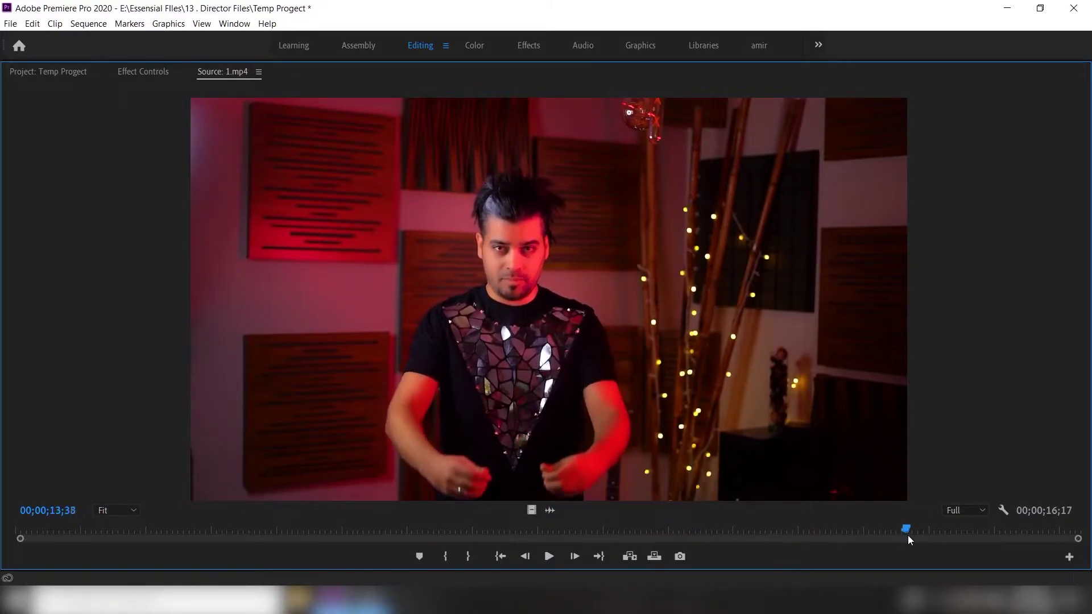
Review the footage of 2.mp4 in the enlarged Source monitor through to its end
{"action": "left_click", "coordinate": [36, 71]}
{"action": "double_click", "coordinate": [398, 181]}
{"action": "left_click_drag", "start_coordinate": [61, 535], "coordinate": [575, 560]}
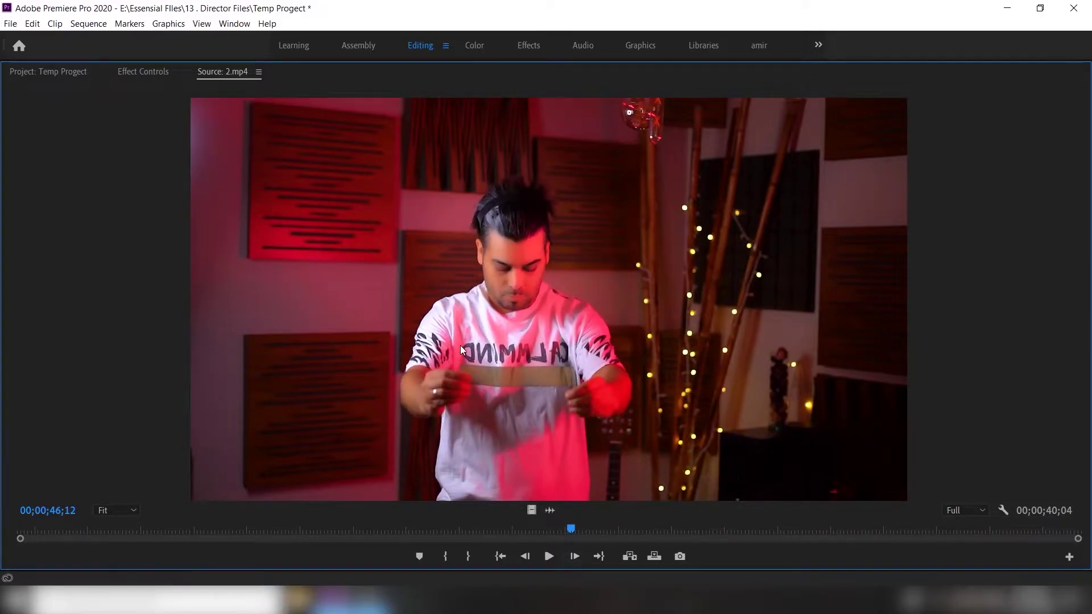
{"action": "left_click_drag", "start_coordinate": [572, 529], "coordinate": [1083, 532]}
{"action": "key", "text": "grave"}
Review the footage of 3.mp4 in an enlarged Source monitor to its end, and return to the project items
{"action": "left_click", "coordinate": [65, 71]}
{"action": "double_click", "coordinate": [81, 273]}
{"action": "key", "text": "grave"}
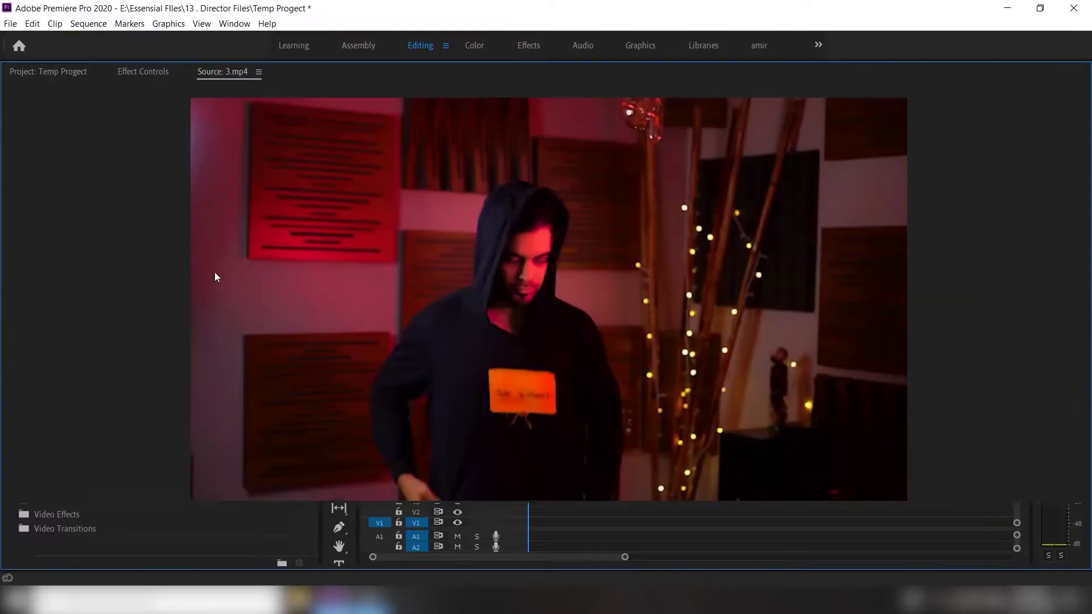
{"action": "left_click_drag", "start_coordinate": [34, 536], "coordinate": [875, 535]}
{"action": "key", "text": "space"}
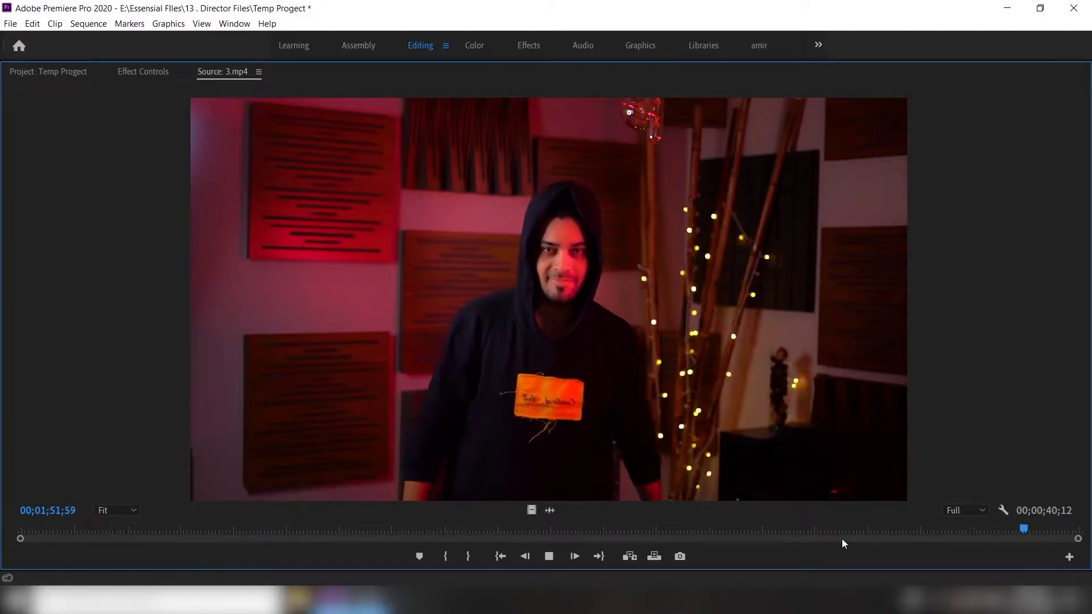
{"action": "key", "text": "space"}
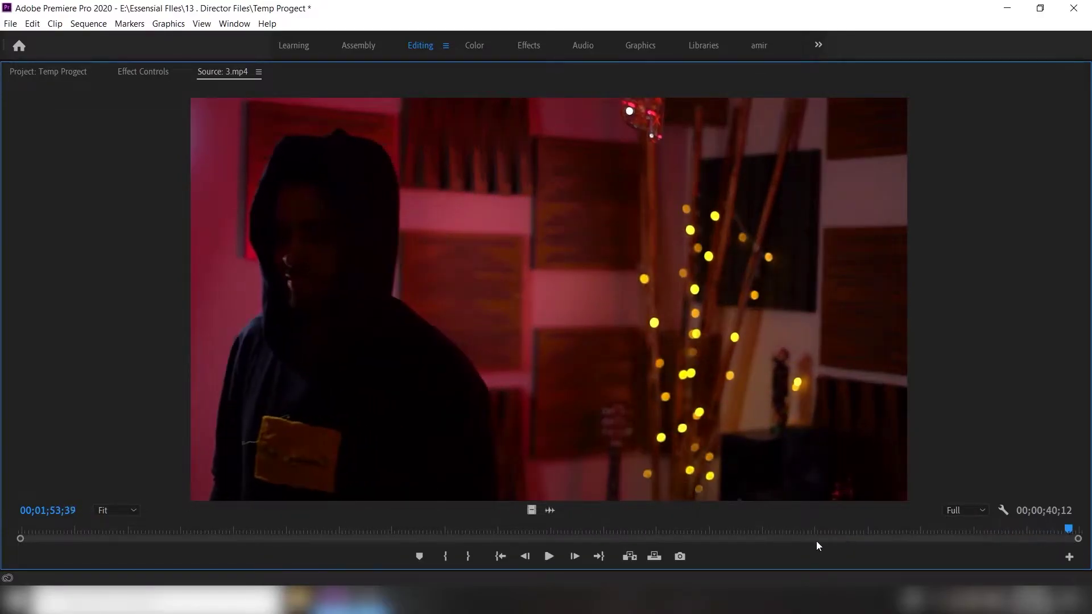
{"action": "key", "text": "grave"}
{"action": "left_click", "coordinate": [67, 73]}
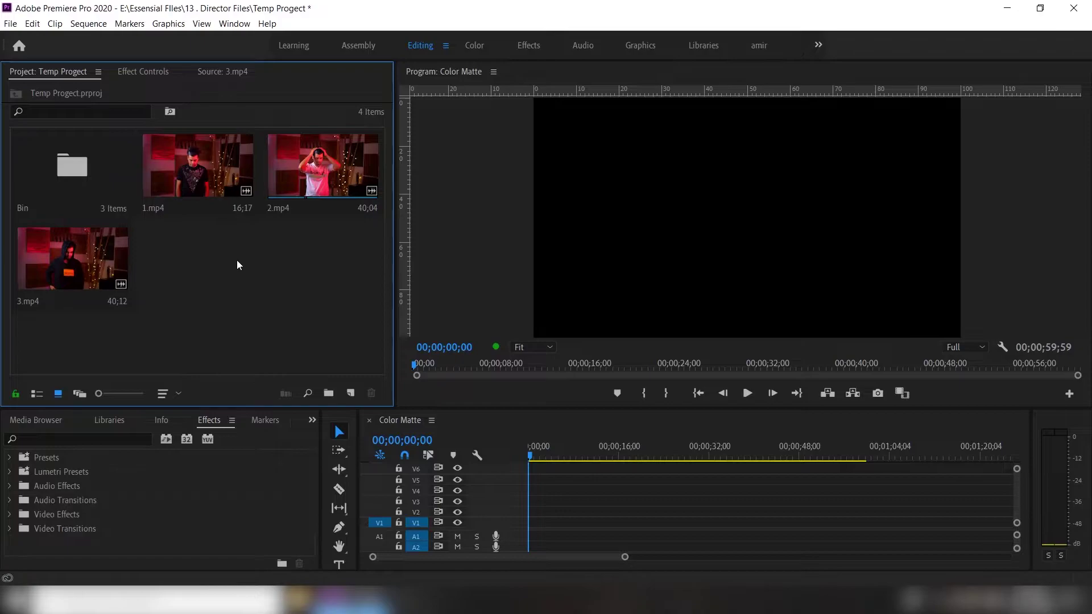
Create a new sequence from the clips 1.mp4, 2.mp4 and 3.mp4
{"action": "left_click", "coordinate": [192, 181]}
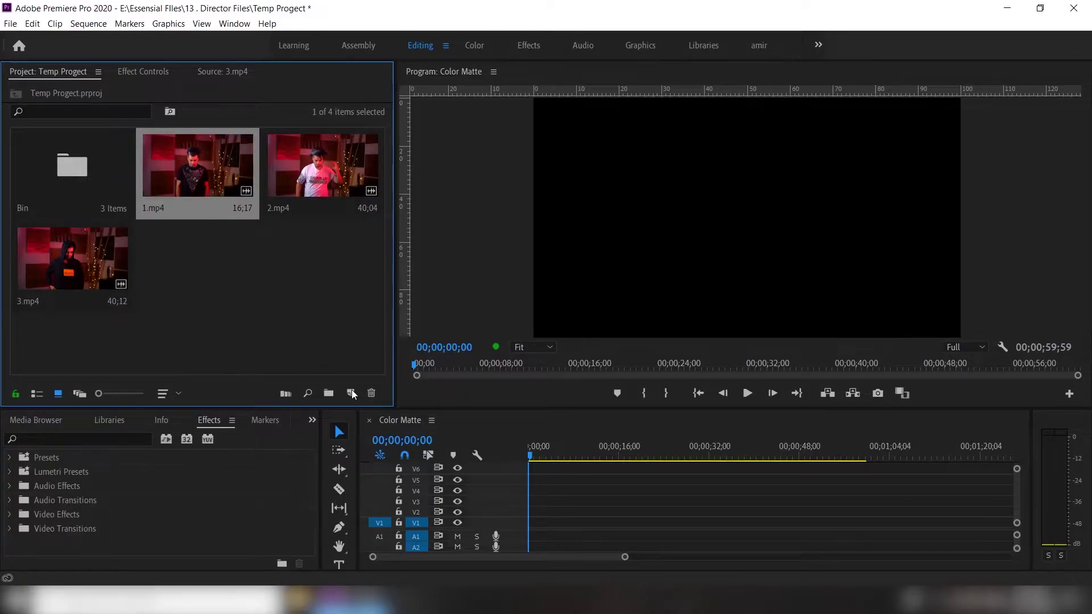
{"action": "left_click", "coordinate": [305, 190], "text": "ctrl"}
{"action": "left_click", "coordinate": [66, 294], "text": "ctrl"}
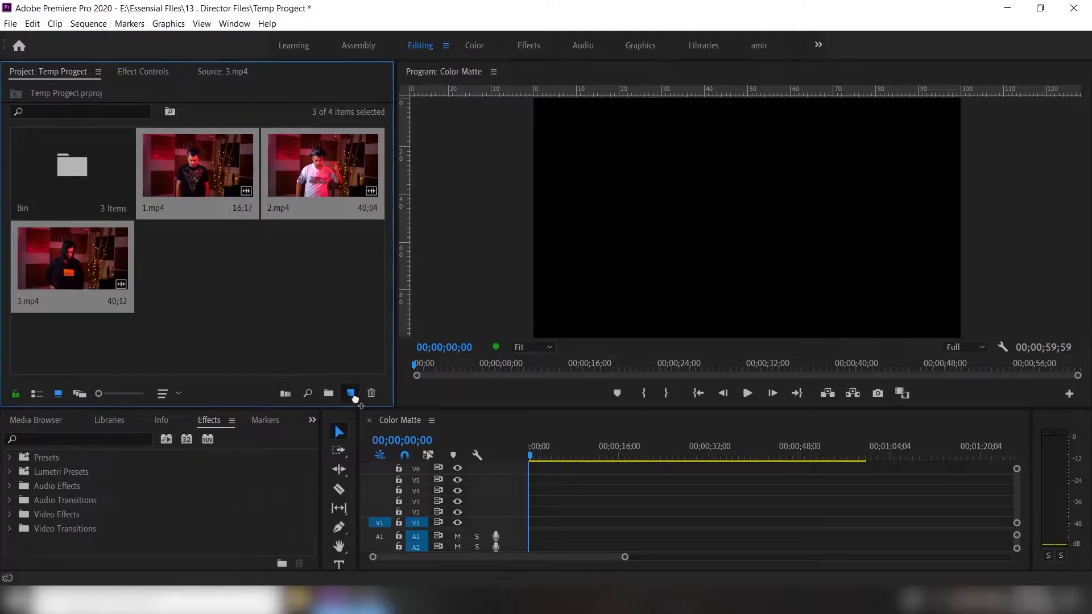
{"action": "left_click_drag", "start_coordinate": [356, 399], "coordinate": [351, 396]}
Delete the audio of all three clips from the new sequence, keeping only their video
{"action": "left_click_drag", "start_coordinate": [527, 449], "coordinate": [720, 449]}
{"action": "left_click_drag", "start_coordinate": [814, 529], "coordinate": [520, 521]}
{"action": "key", "text": "Delete"}
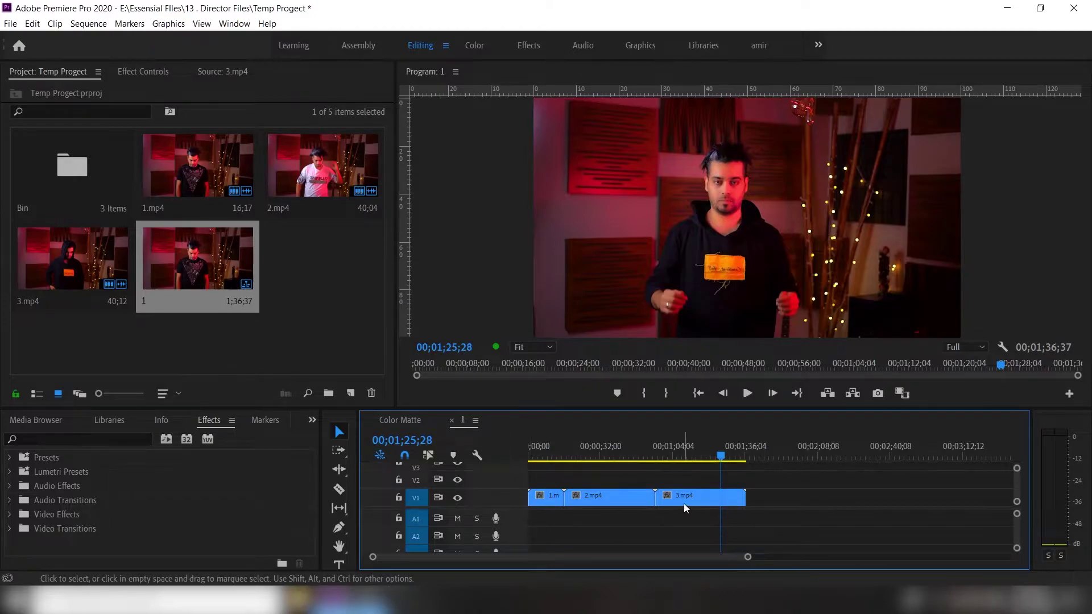
Ripple-trim the start of 1.mp4 up to 00;00;01;31 in the sequence
{"action": "left_click_drag", "start_coordinate": [721, 455], "coordinate": [516, 465]}
{"action": "left_click_drag", "start_coordinate": [748, 557], "coordinate": [704, 559]}
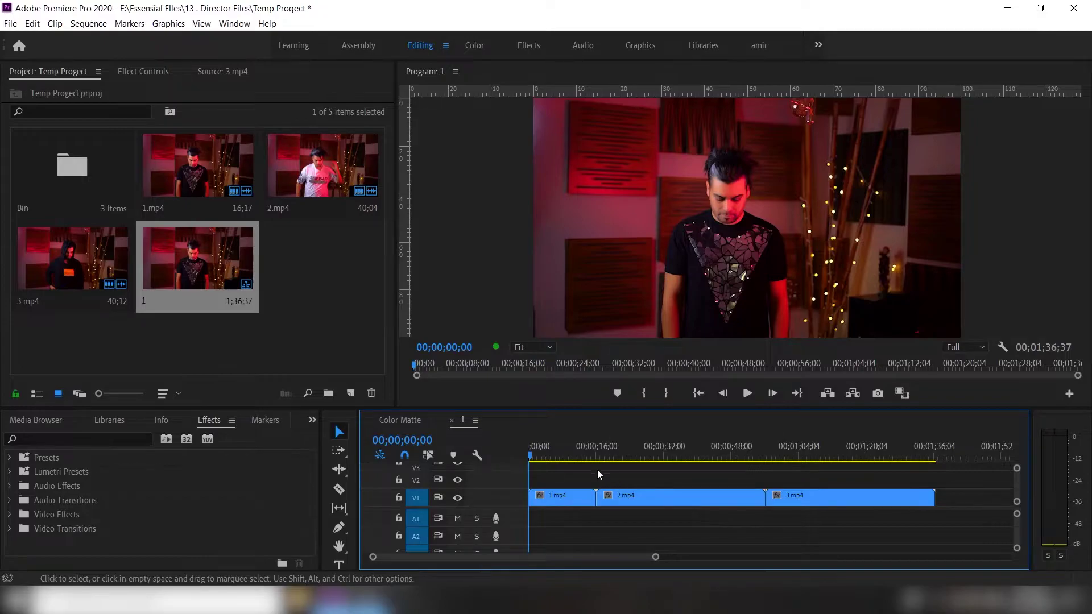
{"action": "mouse_move", "coordinate": [530, 457]}
{"action": "left_mouse_down"}
{"action": "mouse_move", "coordinate": [548, 455]}
{"action": "mouse_move", "coordinate": [538, 456]}
{"action": "left_mouse_up"}
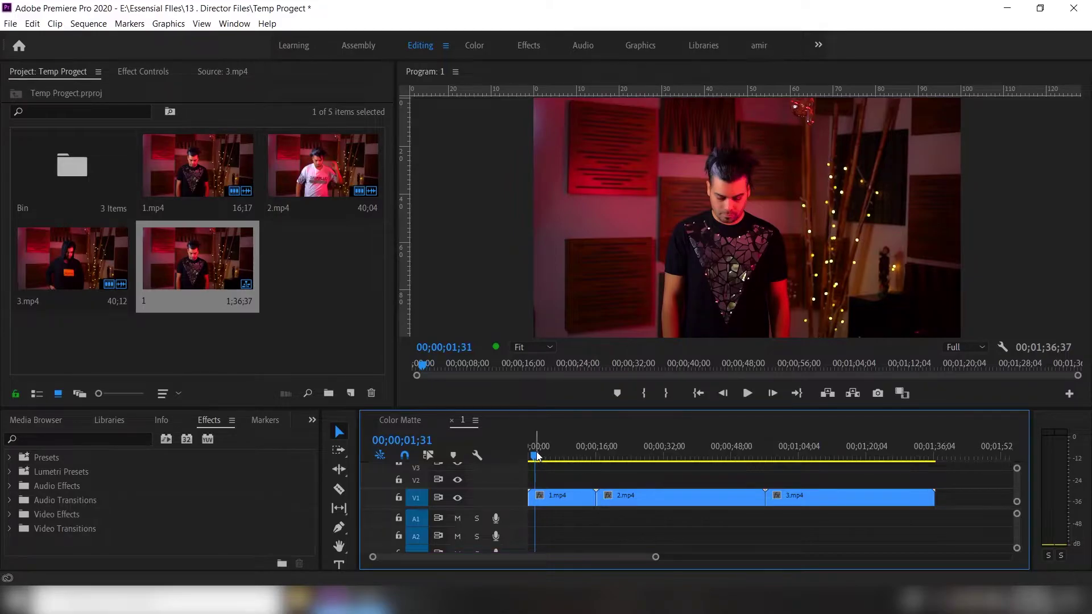
{"action": "key", "text": "q"}
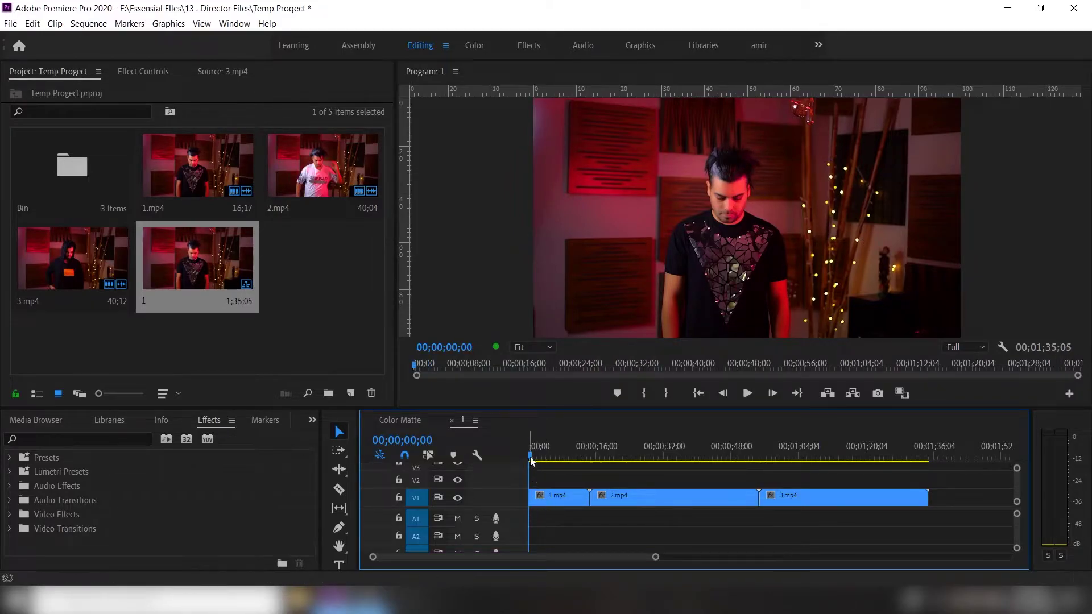
Split 1.mp4 at 00;00;05;40, where the hands move away from the shirt
{"action": "left_click_drag", "start_coordinate": [532, 459], "coordinate": [544, 459]}
{"action": "key", "text": "="}
{"action": "key", "text": "="}
{"action": "key", "text": "="}
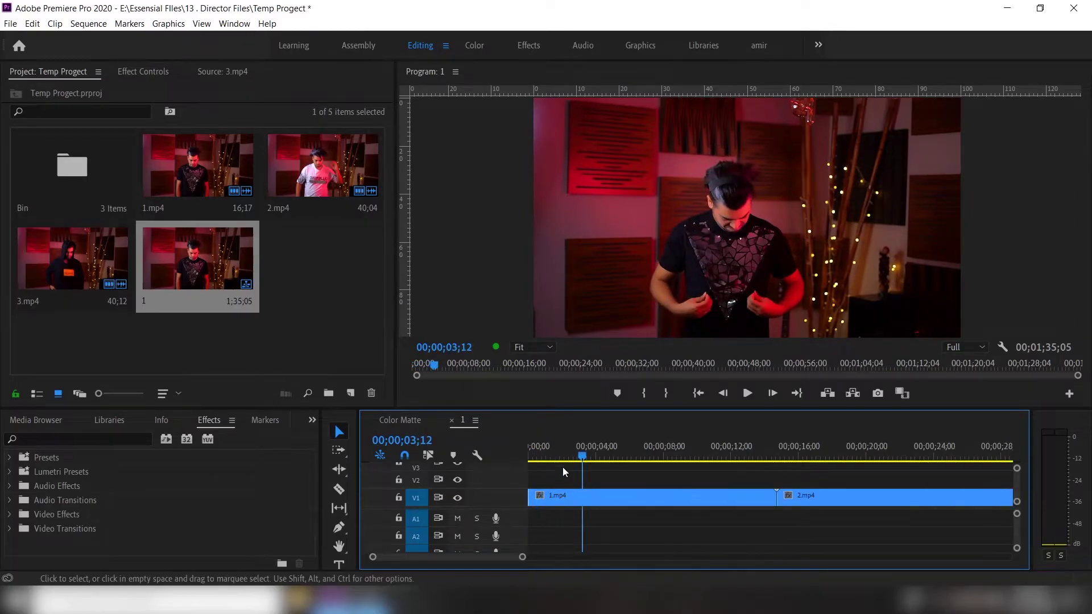
{"action": "left_click_drag", "start_coordinate": [632, 456], "coordinate": [722, 459]}
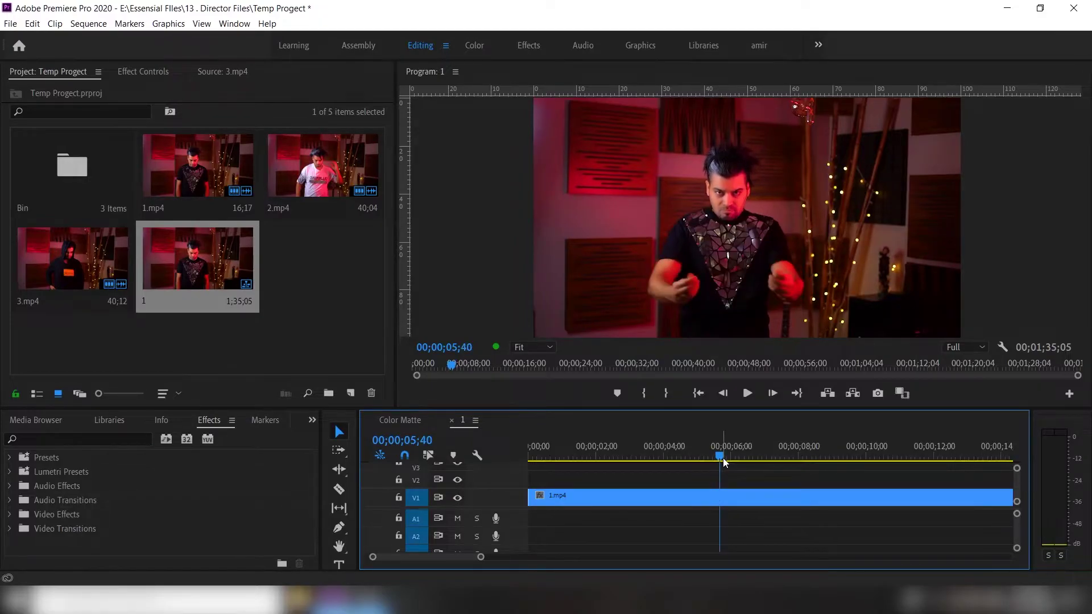
{"action": "key", "text": "c"}
{"action": "left_click", "coordinate": [720, 498]}
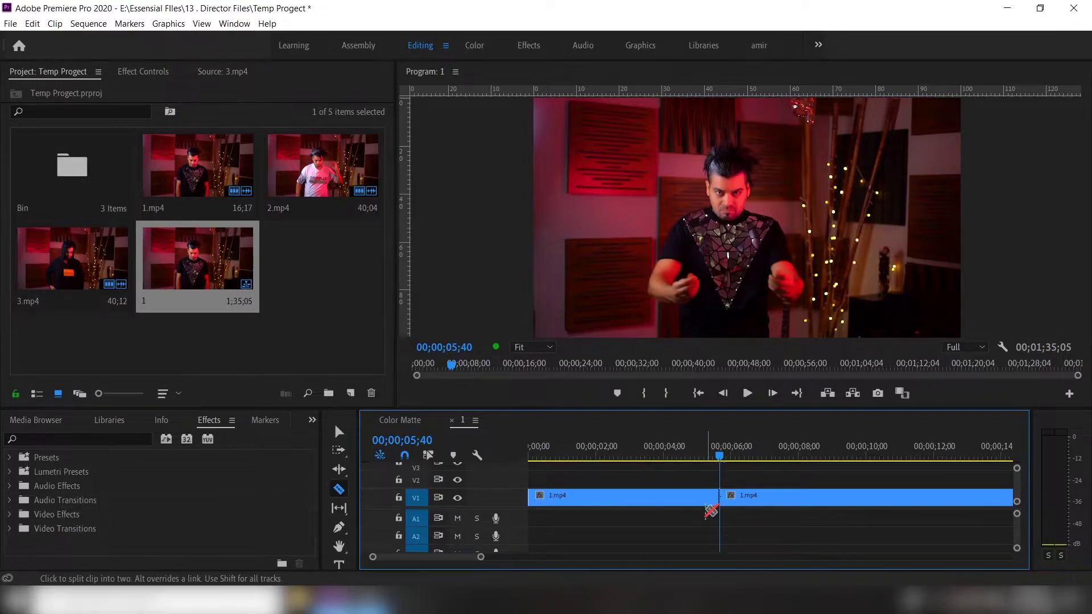
Delete the second part of 1.mp4 after the cut, leaving the gap in the sequence
{"action": "key", "text": "minus"}
{"action": "key", "text": "minus"}
{"action": "left_click_drag", "start_coordinate": [578, 453], "coordinate": [638, 454]}
{"action": "key", "text": "v"}
{"action": "left_click", "coordinate": [626, 503]}
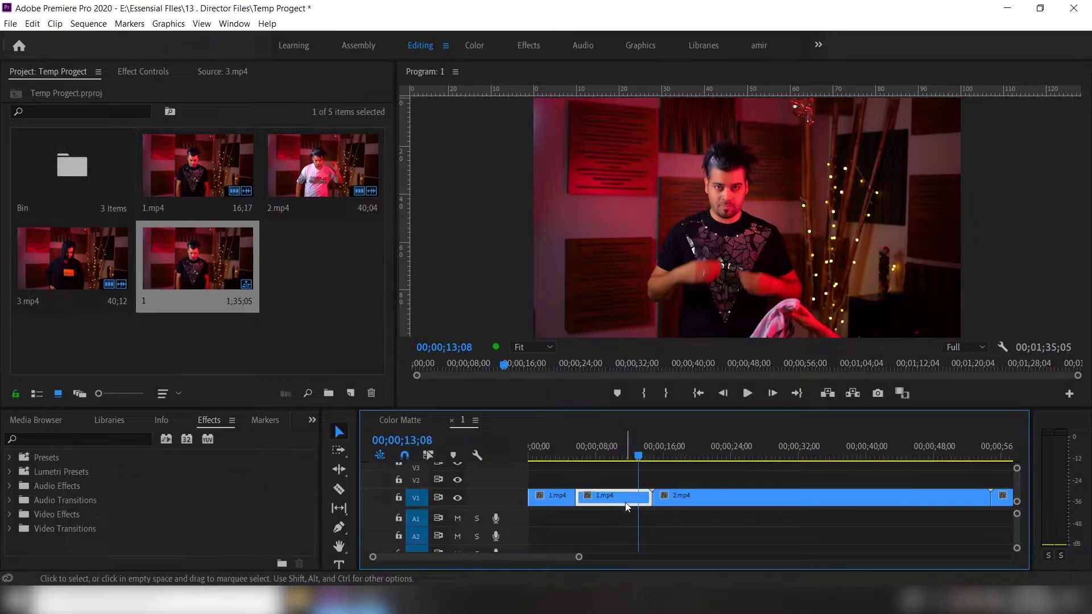
{"action": "key", "text": "Delete"}
Trim the start of 2.mp4 to 00;00;32;55 and move the clip directly against the end of 1.mp4
{"action": "left_click", "coordinate": [707, 500]}
{"action": "left_click_drag", "start_coordinate": [678, 500], "coordinate": [648, 500]}
{"action": "left_click", "coordinate": [647, 455]}
{"action": "left_click_drag", "start_coordinate": [648, 458], "coordinate": [807, 462]}
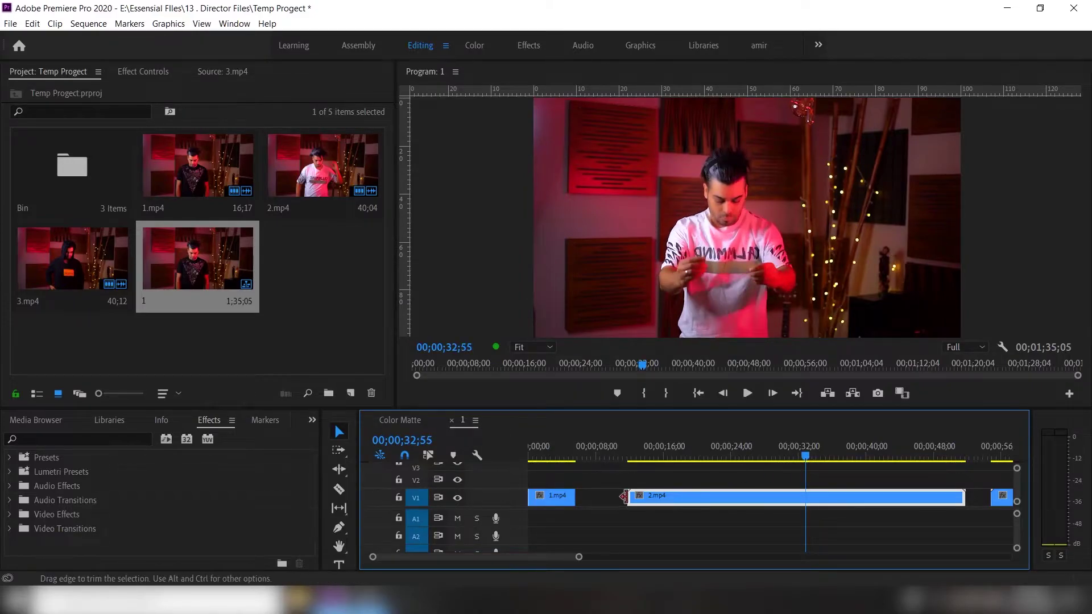
{"action": "left_click_drag", "start_coordinate": [726, 488], "coordinate": [586, 498]}
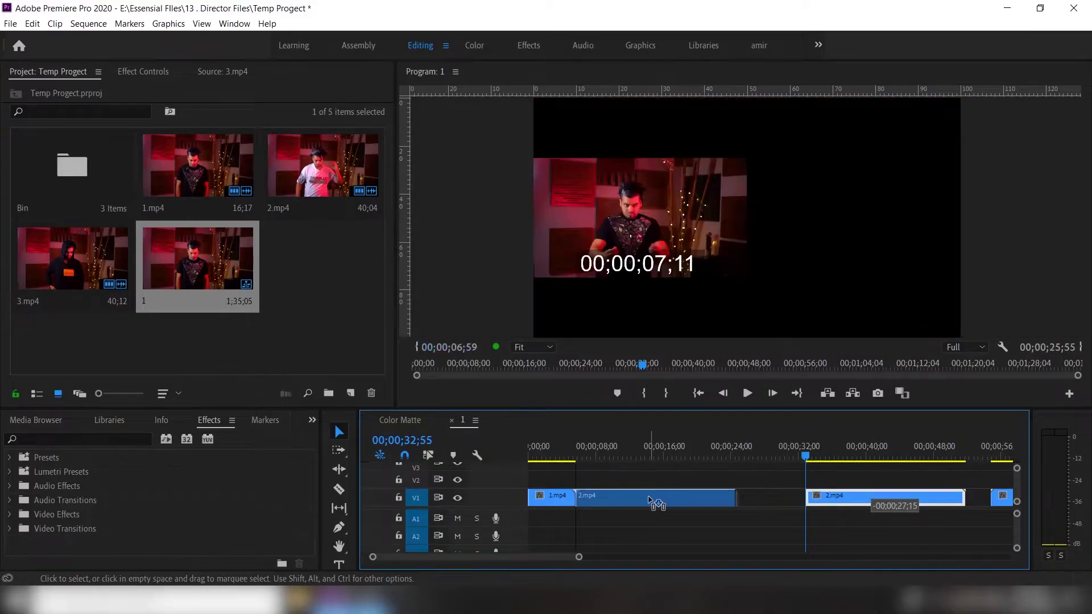
Play the join between 1.mp4 and 2.mp4 and fine-tune the cut point by a few frames
{"action": "left_click", "coordinate": [557, 453]}
{"action": "key", "text": "space"}
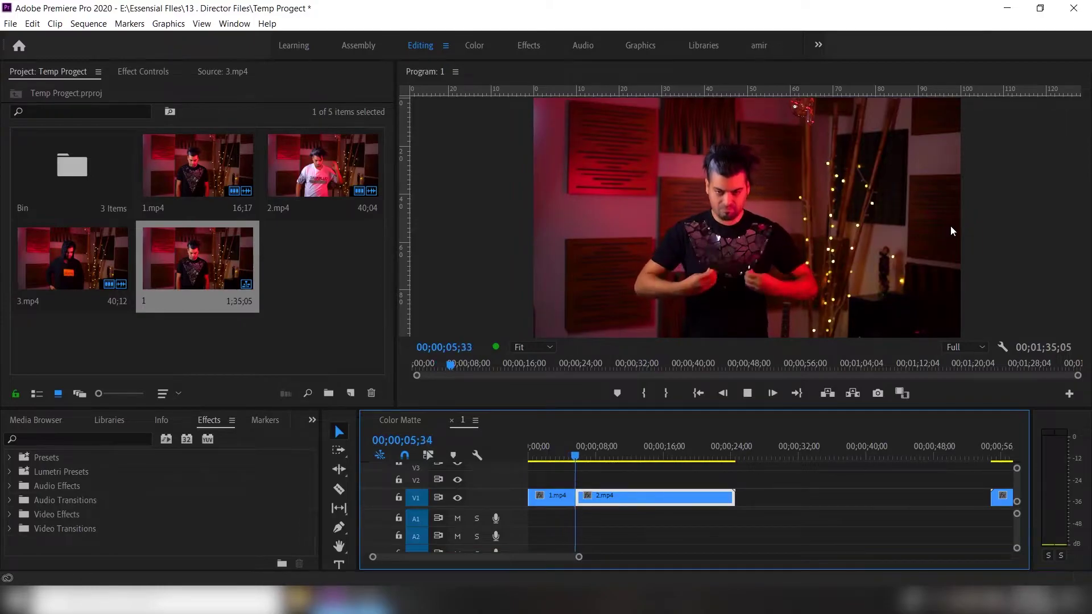
{"action": "mouse_move", "coordinate": [578, 452]}
{"action": "left_mouse_down"}
{"action": "mouse_move", "coordinate": [561, 452]}
{"action": "mouse_move", "coordinate": [575, 456]}
{"action": "left_mouse_up"}
{"action": "key", "text": "="}
{"action": "key", "text": "="}
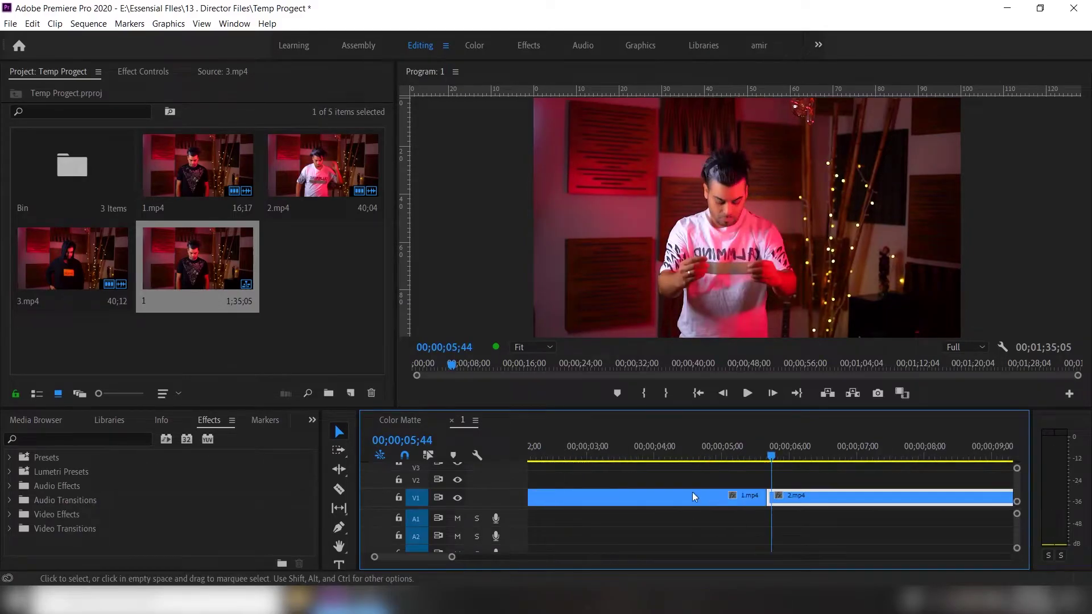
{"action": "left_click_drag", "start_coordinate": [768, 496], "coordinate": [705, 448]}
{"action": "left_click", "coordinate": [736, 443]}
Play back the adjusted join between 1.mp4 and 2.mp4 and continue into 2.mp4 to check the movement
{"action": "left_click", "coordinate": [567, 444]}
{"action": "key", "text": "space"}
{"action": "key", "text": "minus"}
{"action": "key", "text": "minus"}
{"action": "key", "text": "minus"}
{"action": "key", "text": "minus"}
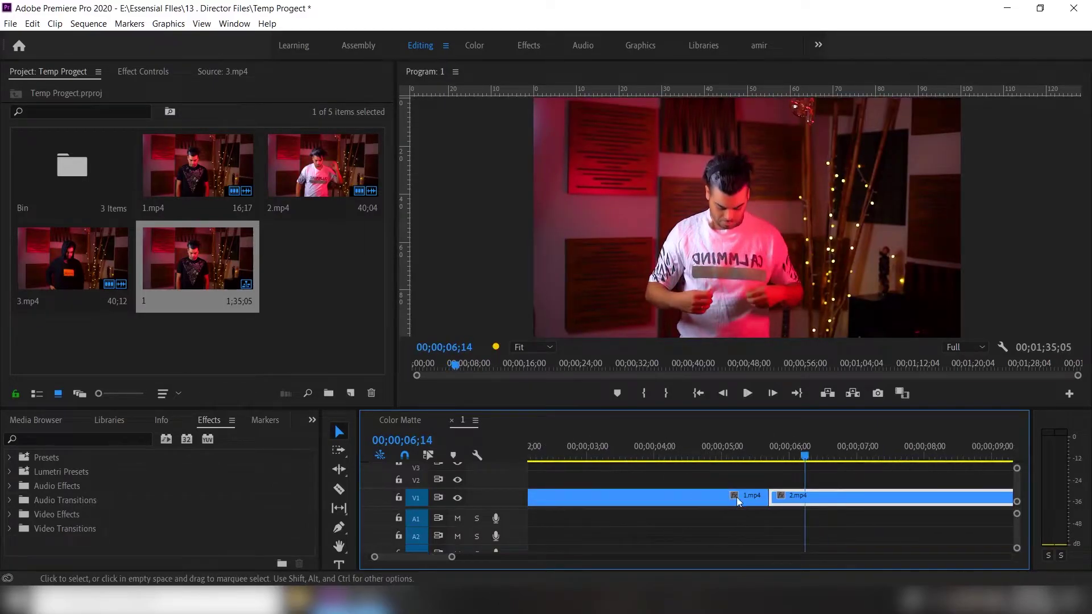
{"action": "key", "text": "equal"}
{"action": "key", "text": "equal"}
{"action": "key", "text": "equal"}
{"action": "key", "text": "equal"}
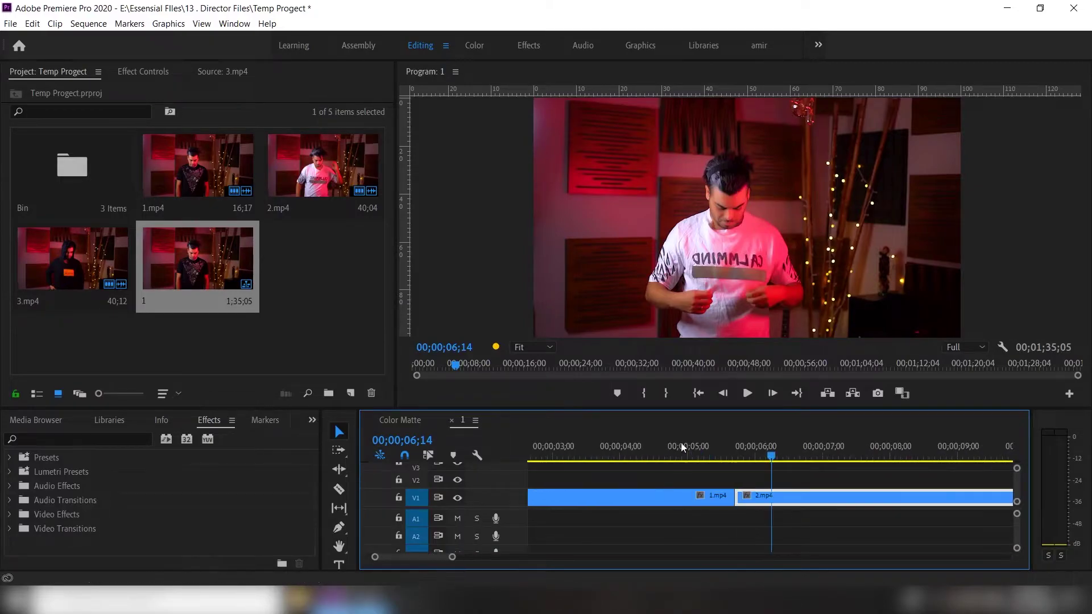
{"action": "left_click_drag", "start_coordinate": [628, 496], "coordinate": [637, 496]}
{"action": "key", "text": "minus"}
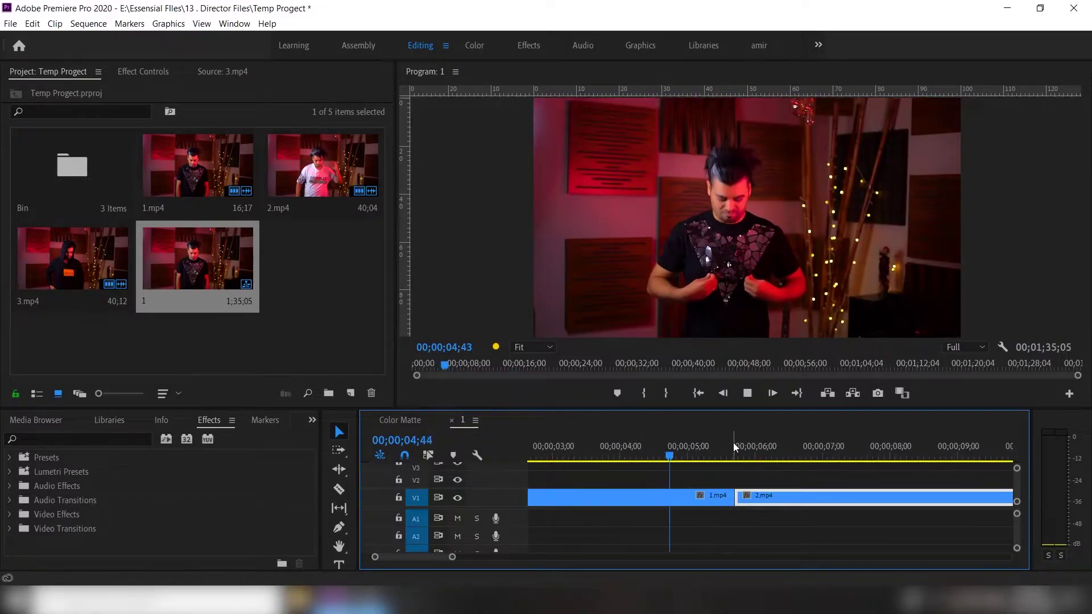
{"action": "key", "text": "minus"}
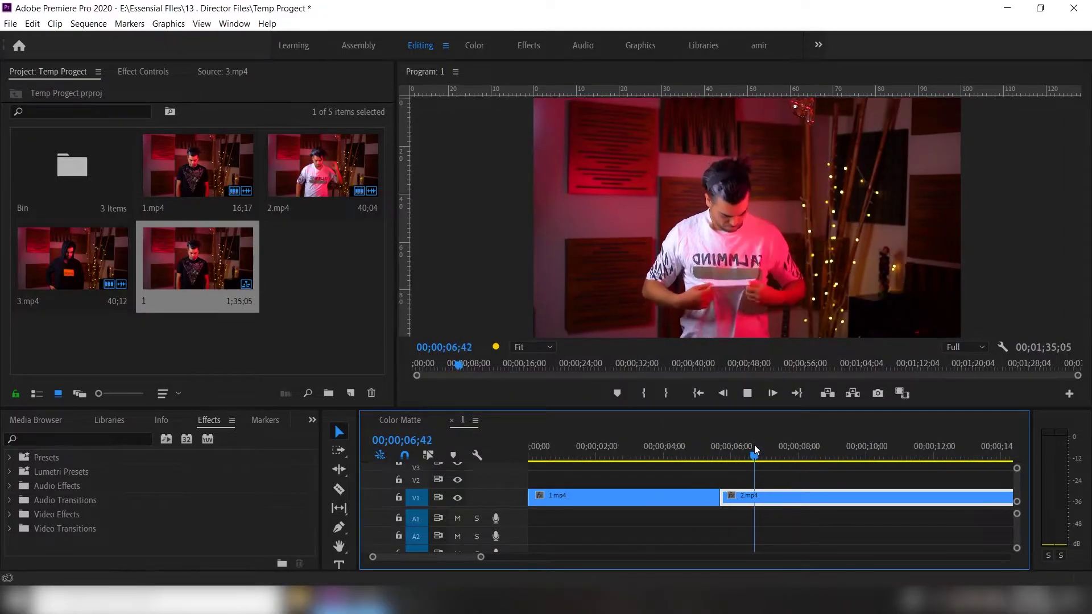
{"action": "key", "text": "minus"}
{"action": "key", "text": "minus"}
{"action": "key", "text": "equal"}
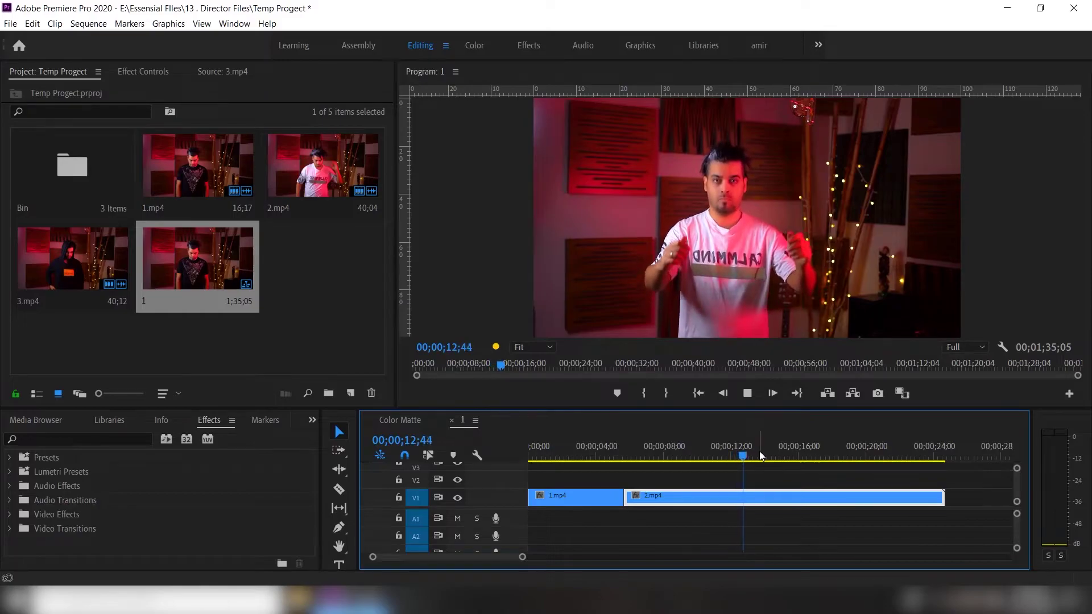
Split 2.mp4 at 00;00;13;56, where both hands are raised beside the head, and delete the part after the cut
{"action": "key", "text": "space"}
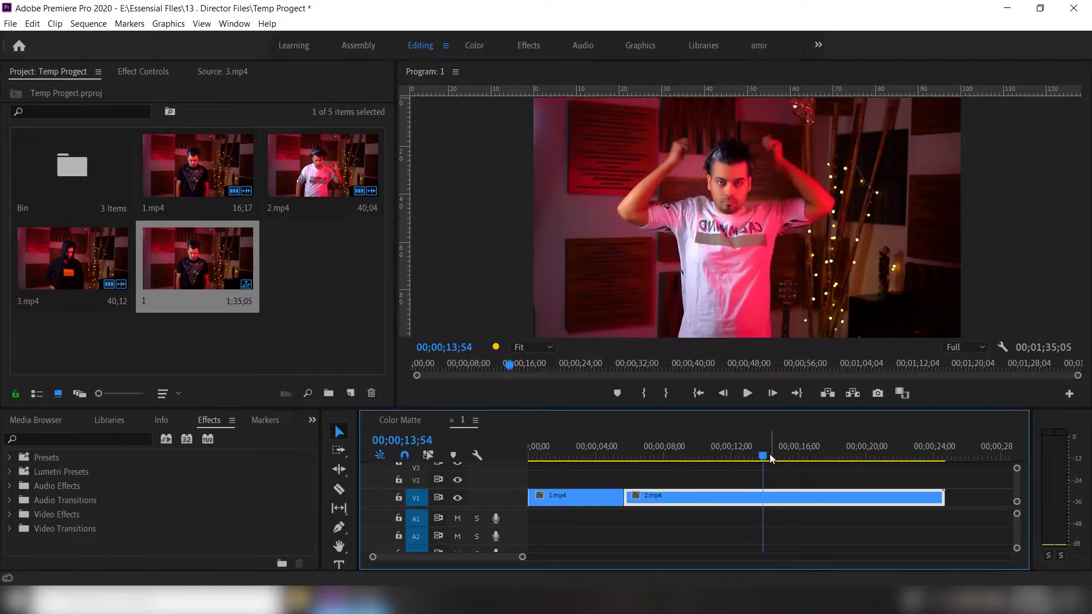
{"action": "left_click_drag", "start_coordinate": [763, 459], "coordinate": [763, 459]}
{"action": "key", "text": "c"}
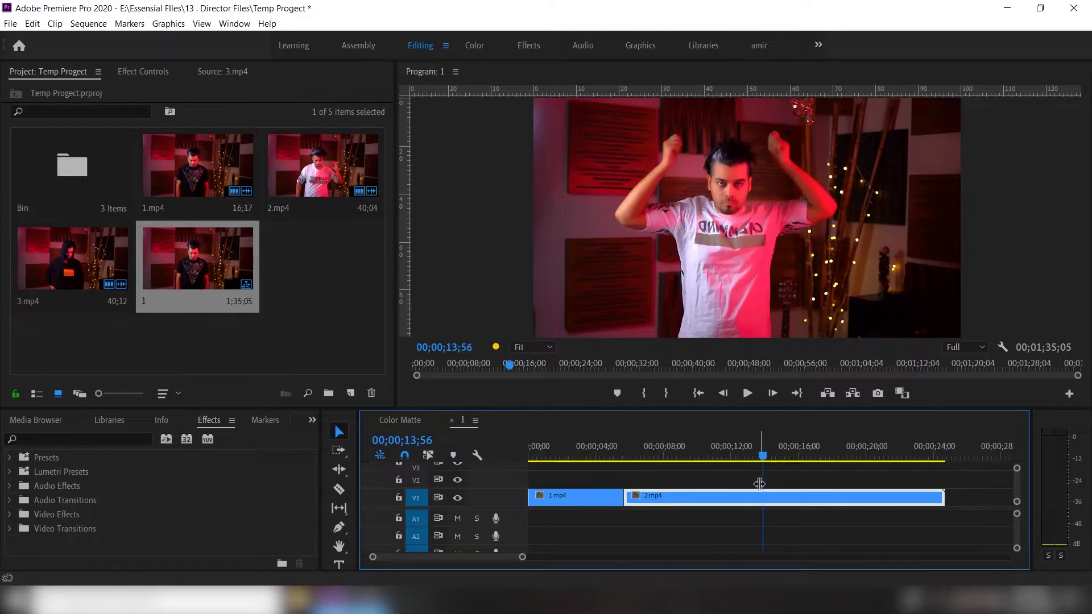
{"action": "left_click", "coordinate": [768, 498]}
{"action": "left_click_drag", "start_coordinate": [769, 460], "coordinate": [904, 460]}
{"action": "key", "text": "b"}
{"action": "key", "text": "Delete"}
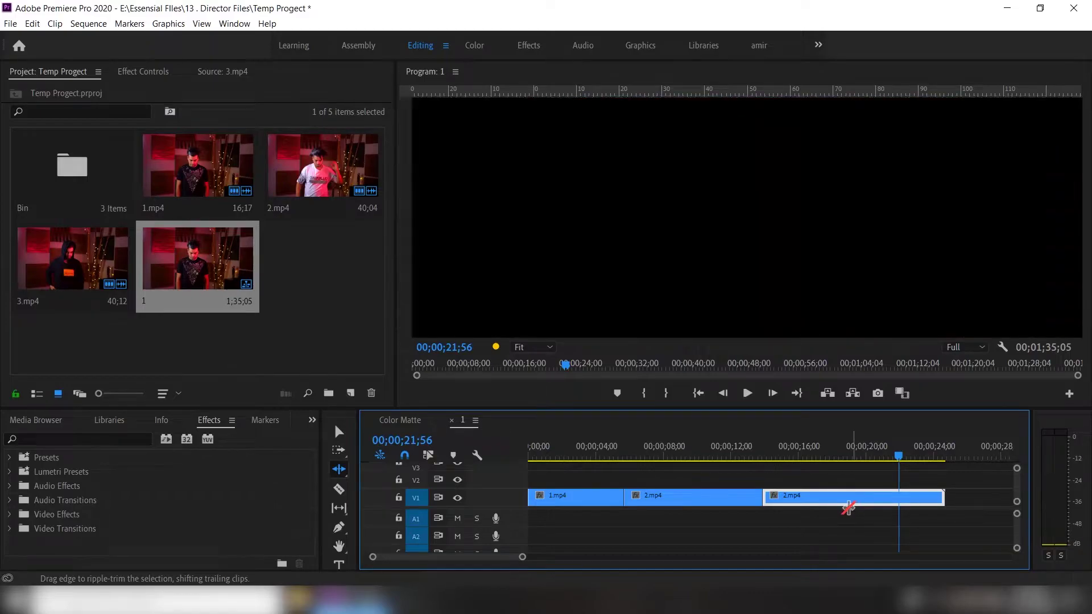
Trim the start of 3.mp4 to 00;01;27;27, where the hood is pulled on, and move it against the end of 2.mp4
{"action": "key", "text": "minus"}
{"action": "key", "text": "minus"}
{"action": "key", "text": "v"}
{"action": "left_click_drag", "start_coordinate": [780, 458], "coordinate": [899, 470]}
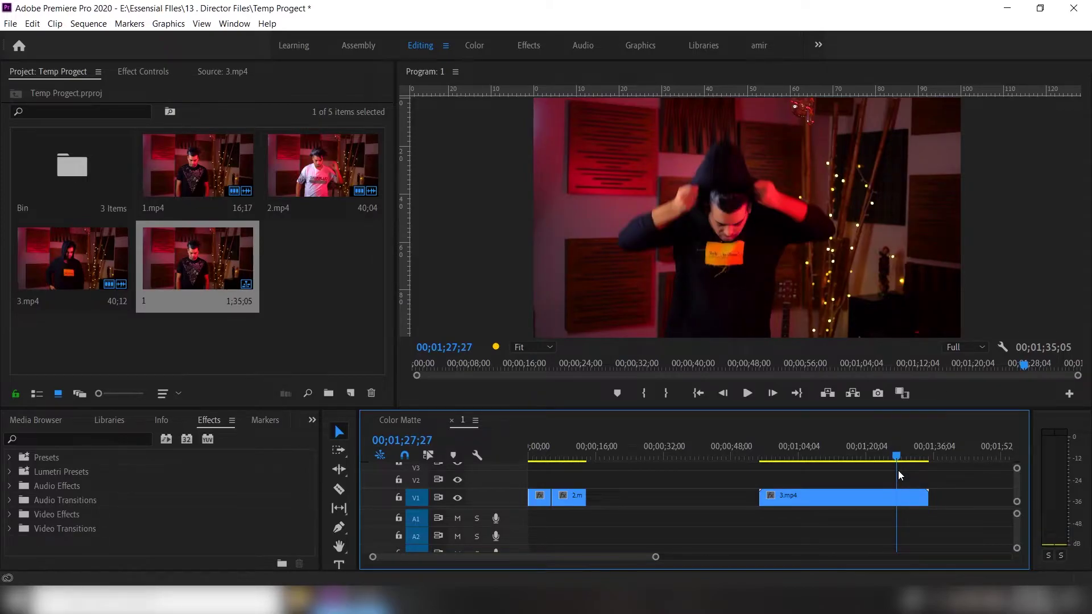
{"action": "left_click_drag", "start_coordinate": [760, 496], "coordinate": [614, 499]}
Play back the sequence from the end of 2.mp4 through 3.mp4 to check the second outfit change
{"action": "left_click", "coordinate": [578, 450]}
{"action": "key", "text": "space"}
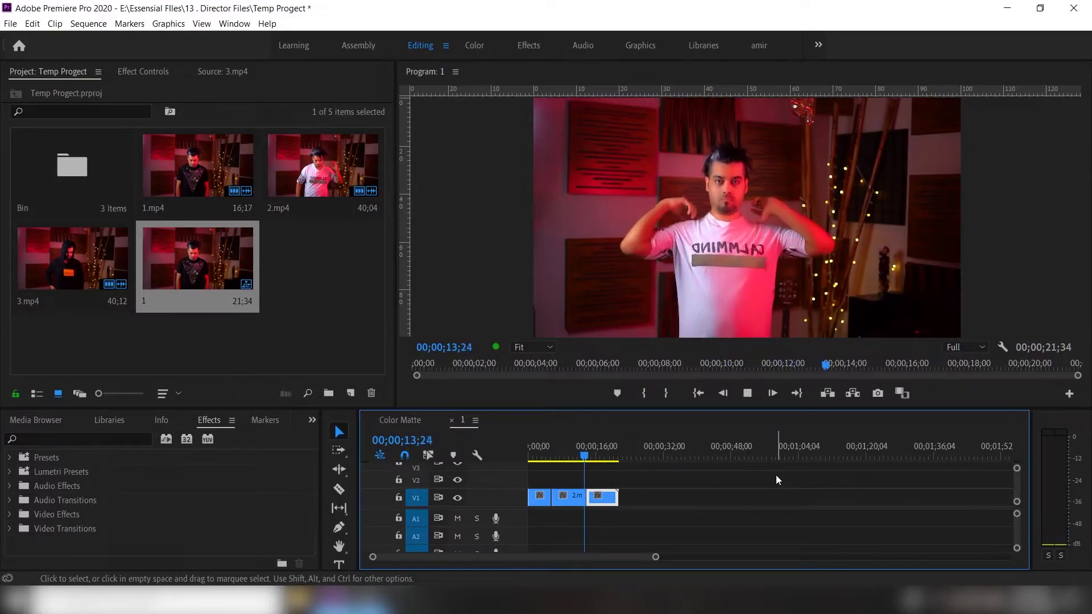
{"action": "key", "text": "space"}
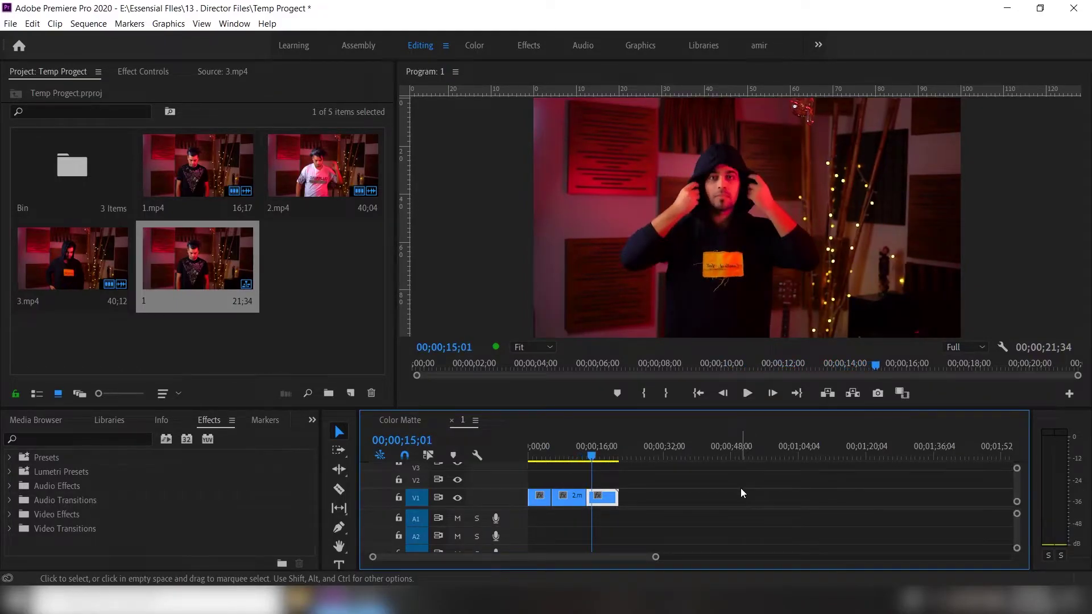
{"action": "key", "text": "equal"}
{"action": "key", "text": "equal"}
{"action": "key", "text": "space"}
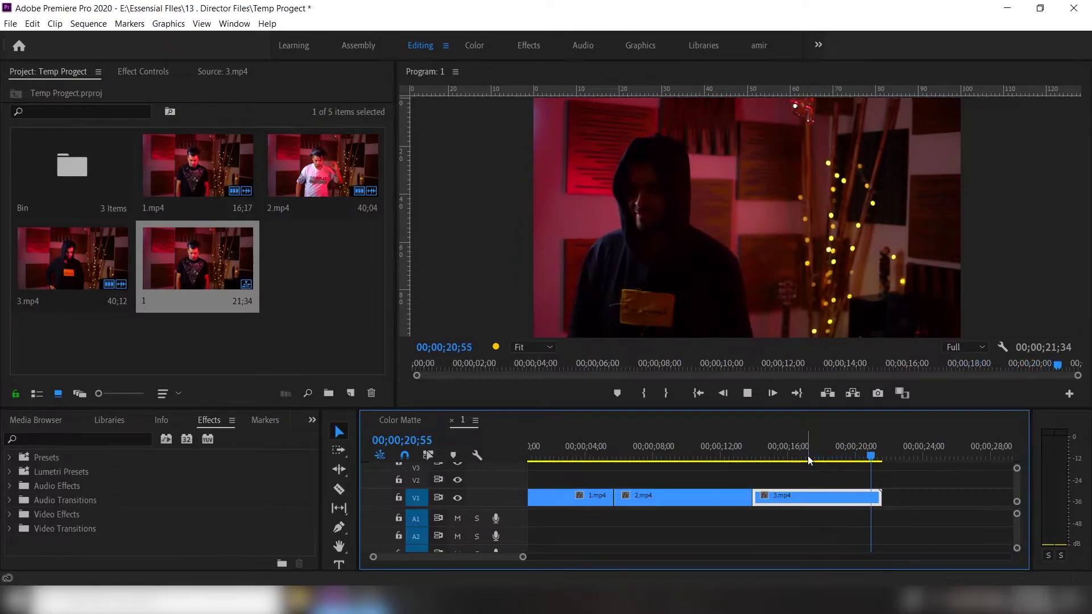
{"action": "key", "text": "space"}
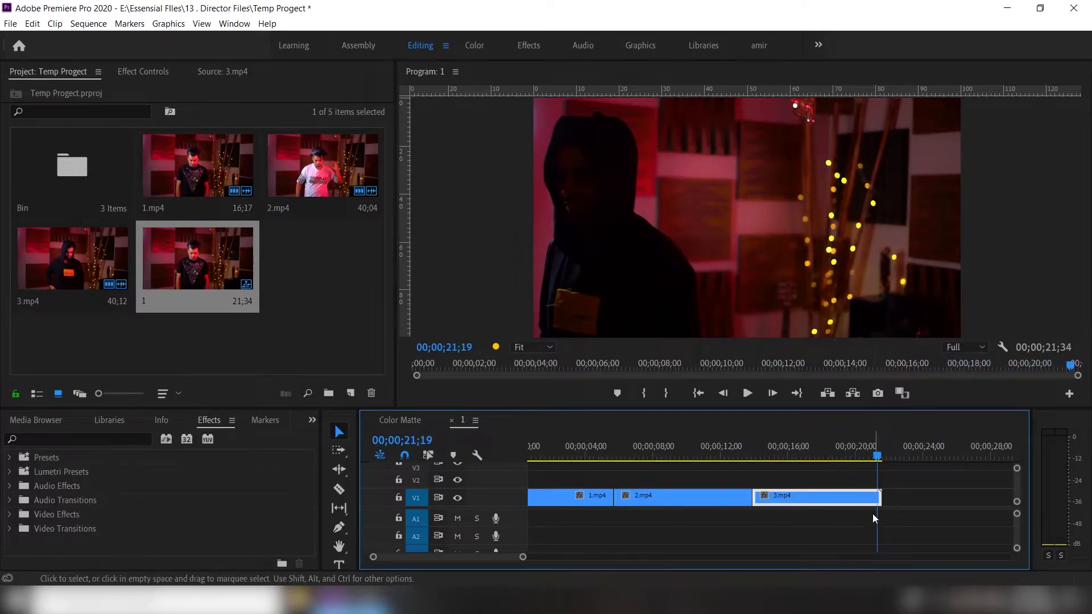
Play back the joined sequence from its start through 3.mp4 to check both outfit changes, and return to the beginning
{"action": "scroll", "coordinate": [480, 555], "scroll_direction": "up", "scroll_amount": 1}
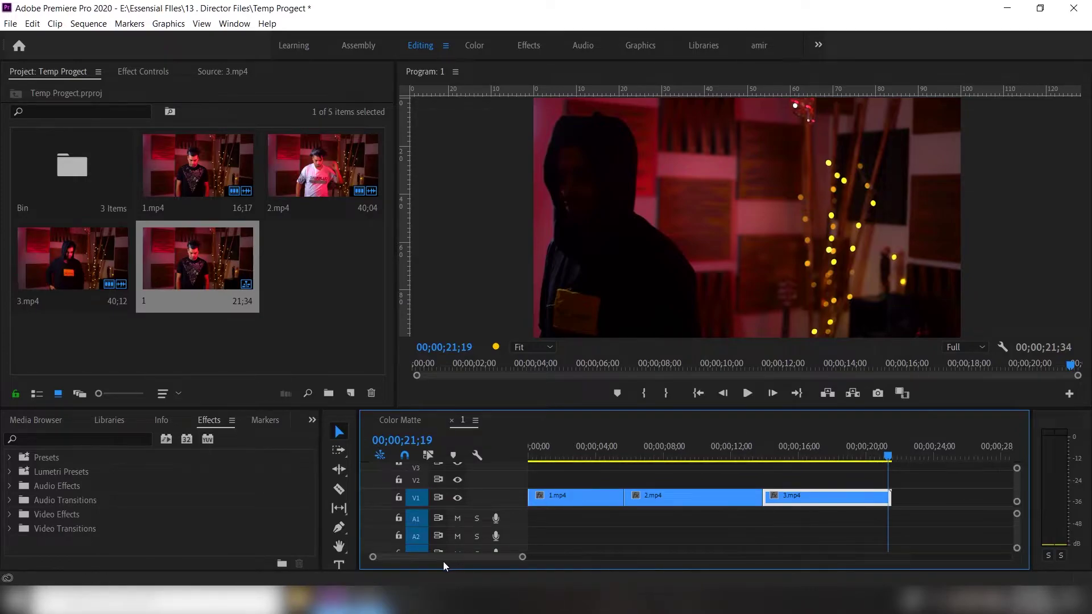
{"action": "left_click_drag", "start_coordinate": [522, 557], "coordinate": [608, 558]}
{"action": "left_click_drag", "start_coordinate": [662, 458], "coordinate": [524, 459]}
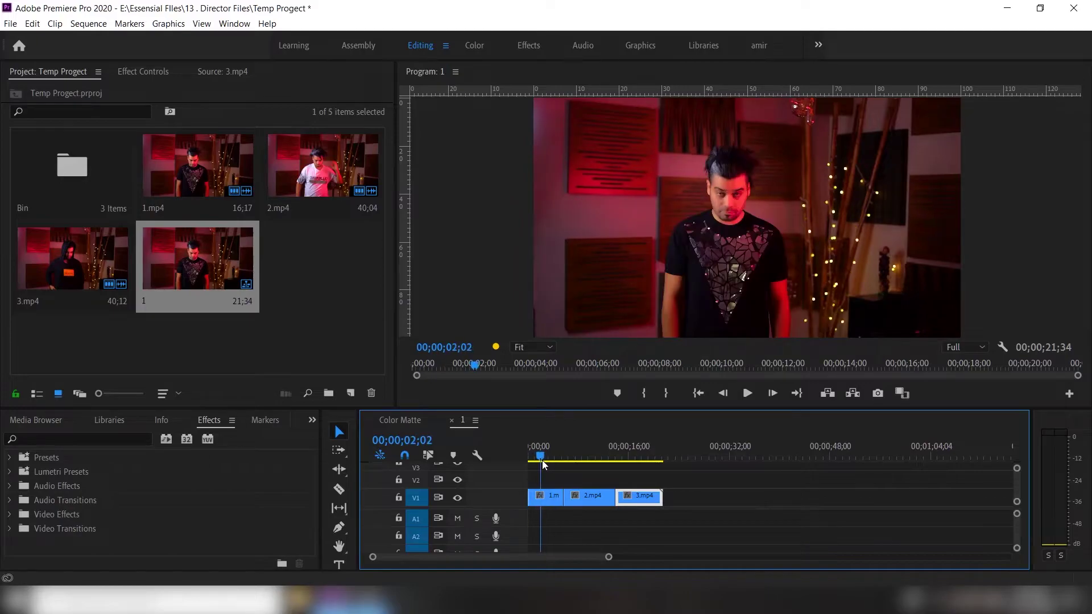
{"action": "left_click_drag", "start_coordinate": [609, 557], "coordinate": [581, 561]}
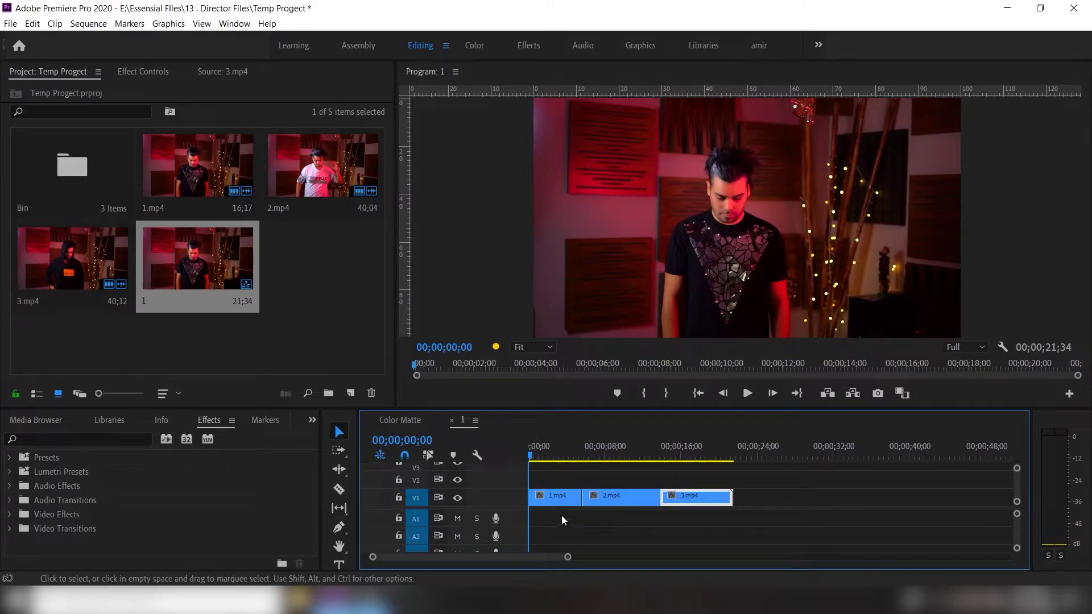
{"action": "key", "text": "space"}
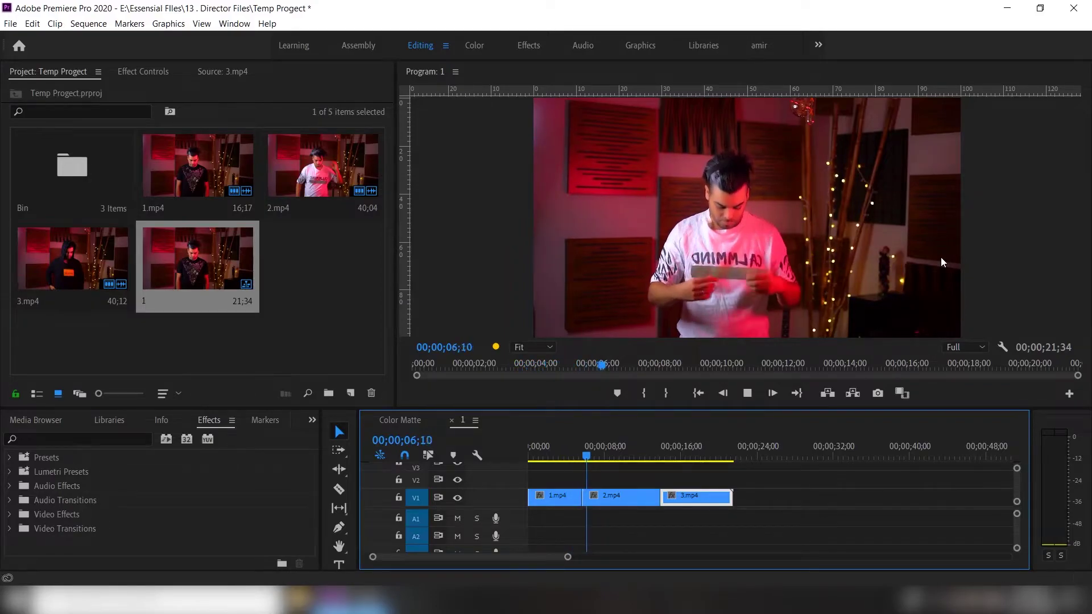
{"action": "left_click_drag", "start_coordinate": [626, 457], "coordinate": [652, 456]}
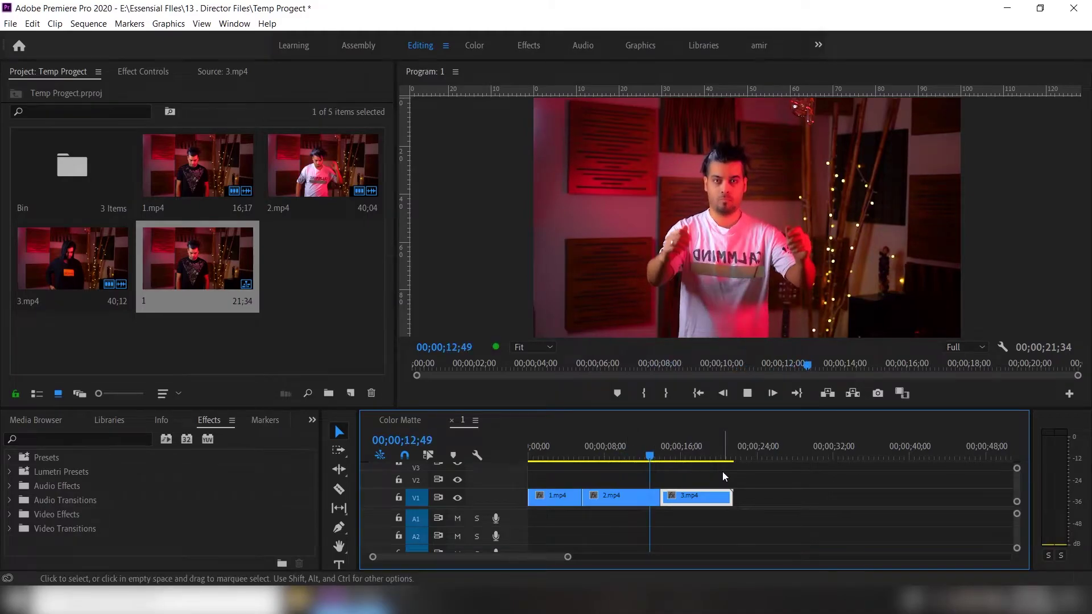
{"action": "key", "text": "space"}
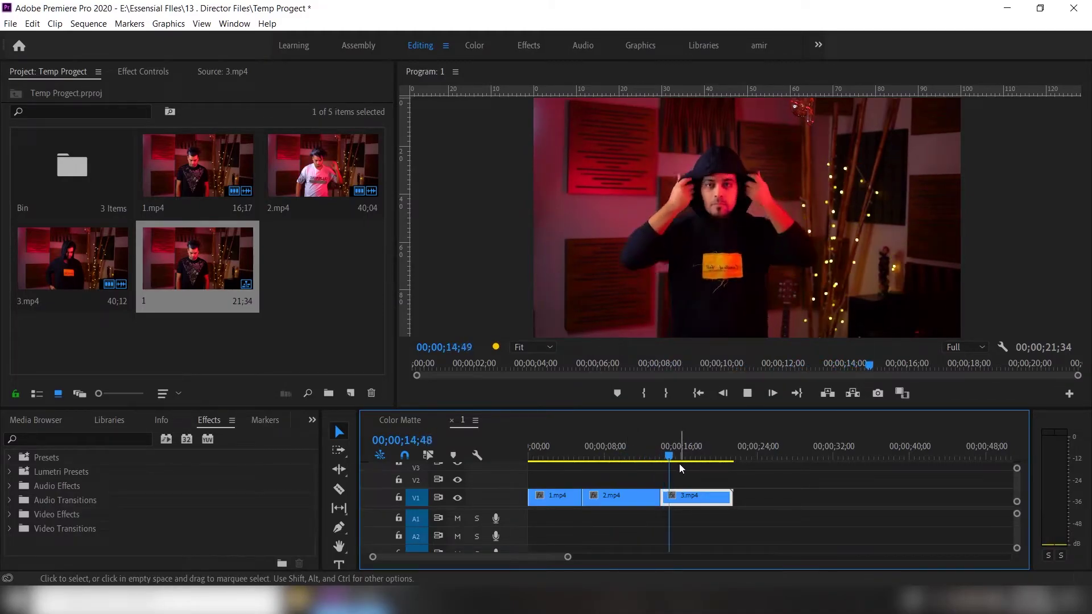
{"action": "key", "text": "space"}
{"action": "key", "text": "Up"}
{"action": "key", "text": "Up"}
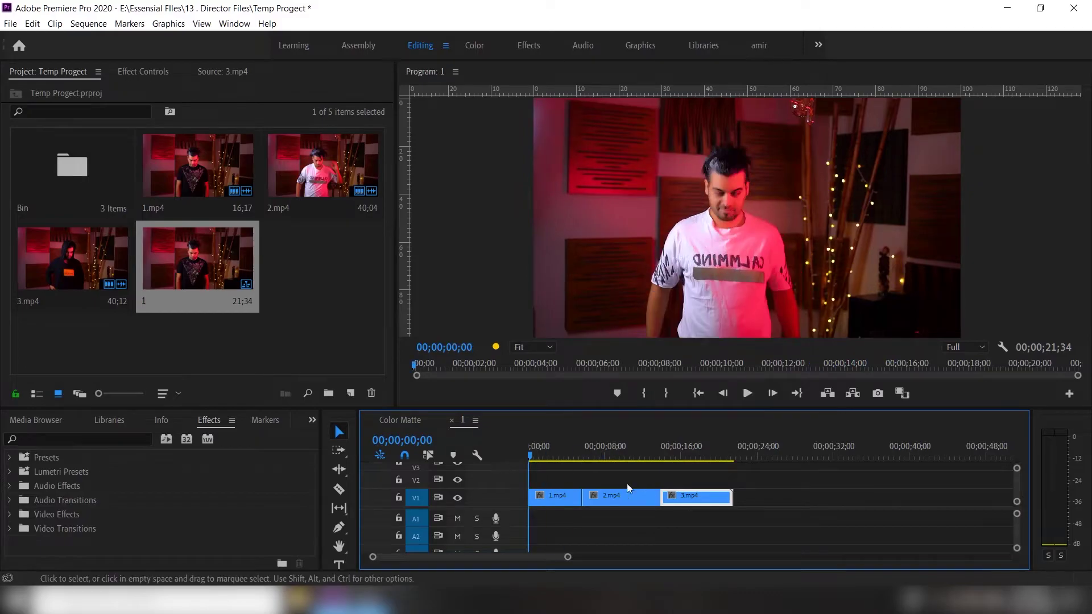
Nest the clips 1.mp4, 2.mp4 and 3.mp4 on V1 into one nested sequence named "video"
{"action": "left_click_drag", "start_coordinate": [711, 477], "coordinate": [551, 508]}
{"action": "right_click", "coordinate": [560, 495]}
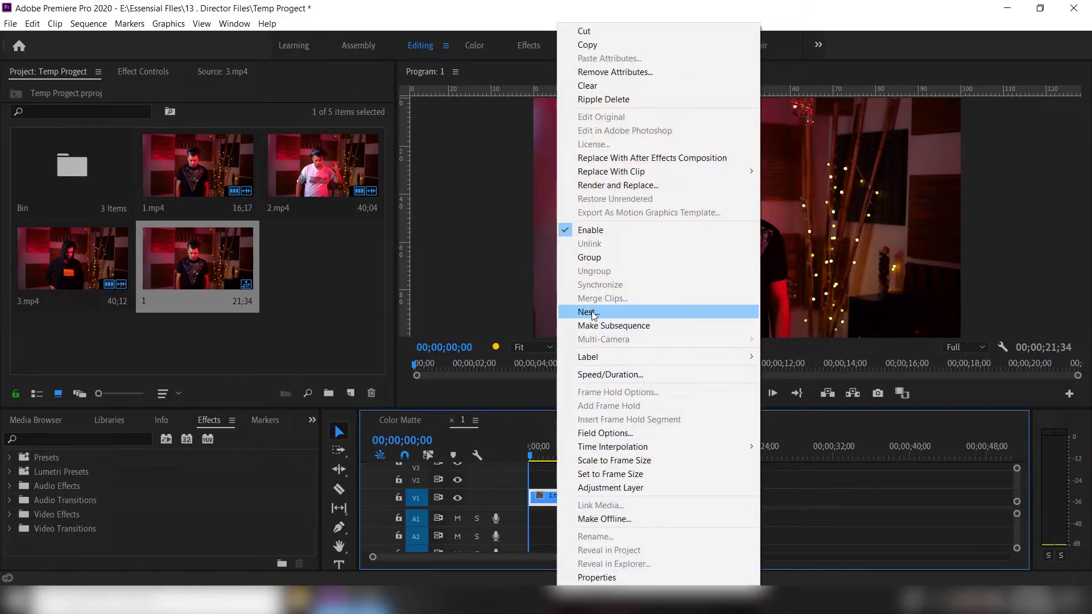
{"action": "left_click", "coordinate": [589, 312]}
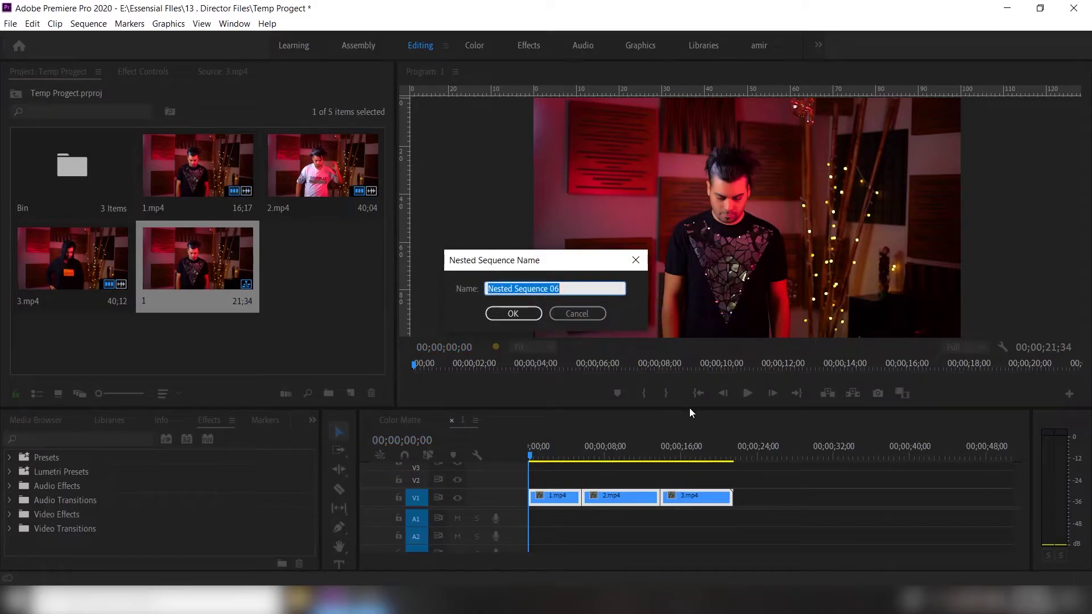
{"action": "type", "text": "vi8de"}
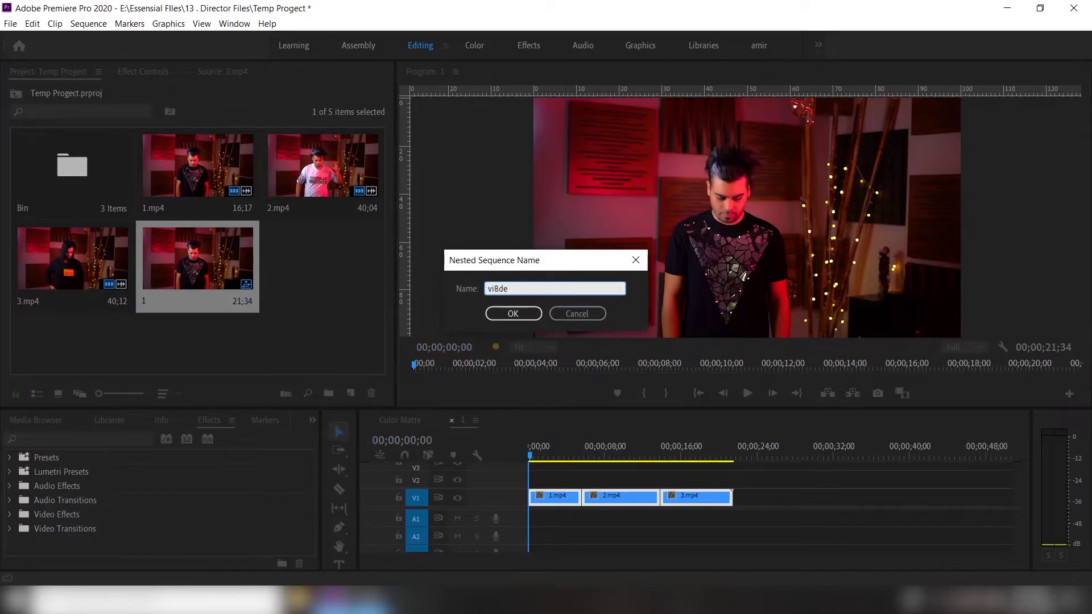
{"action": "type", "text": "i"}
{"action": "left_click", "coordinate": [517, 315]}
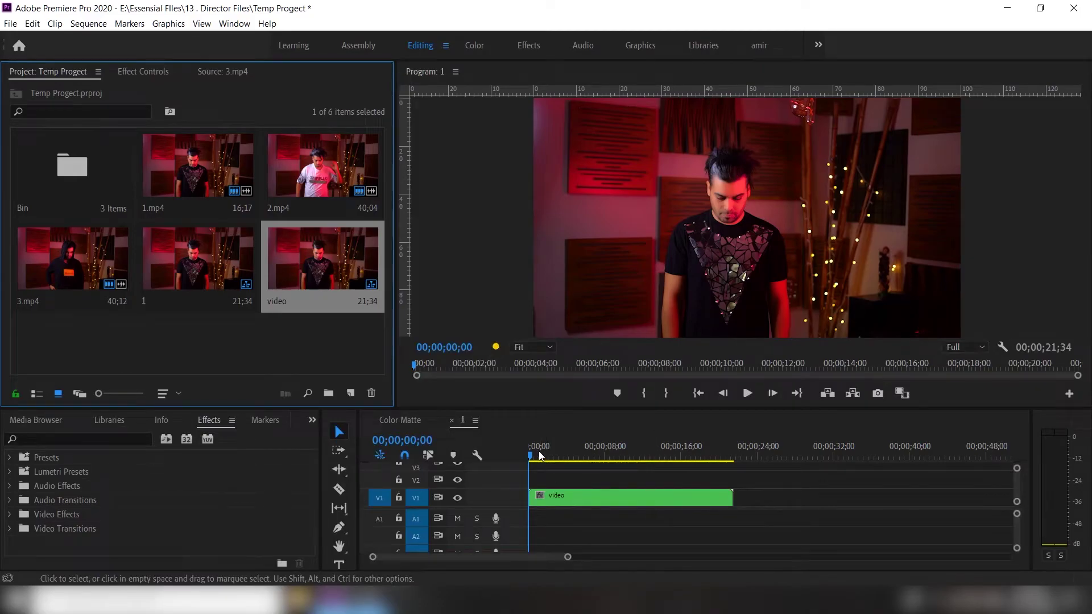
Find the Distort effect Transform and apply it to the nested "video" clip on V1
{"action": "mouse_move", "coordinate": [540, 455]}
{"action": "left_mouse_down"}
{"action": "mouse_move", "coordinate": [563, 455]}
{"action": "mouse_move", "coordinate": [530, 455]}
{"action": "left_mouse_up"}
{"action": "left_click", "coordinate": [77, 445]}
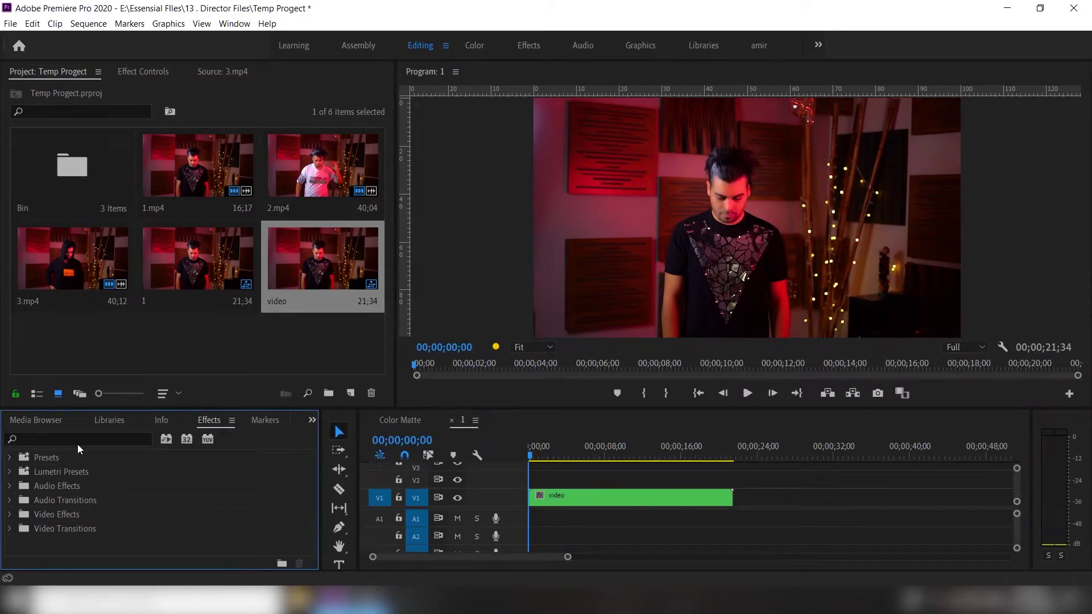
{"action": "left_click", "coordinate": [77, 441]}
{"action": "type", "text": "tr"}
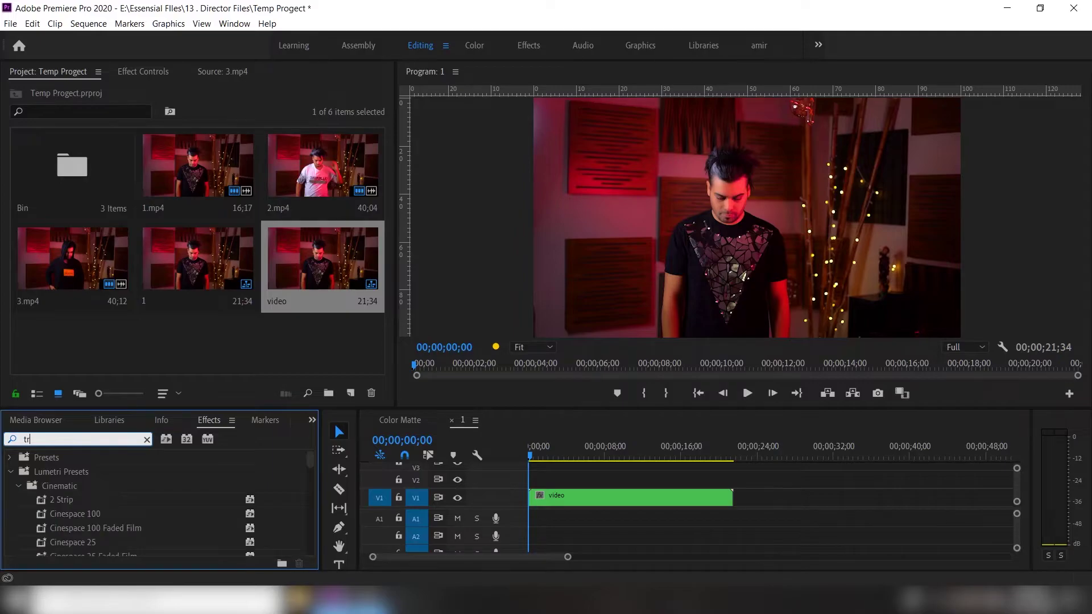
{"action": "type", "text": "an"}
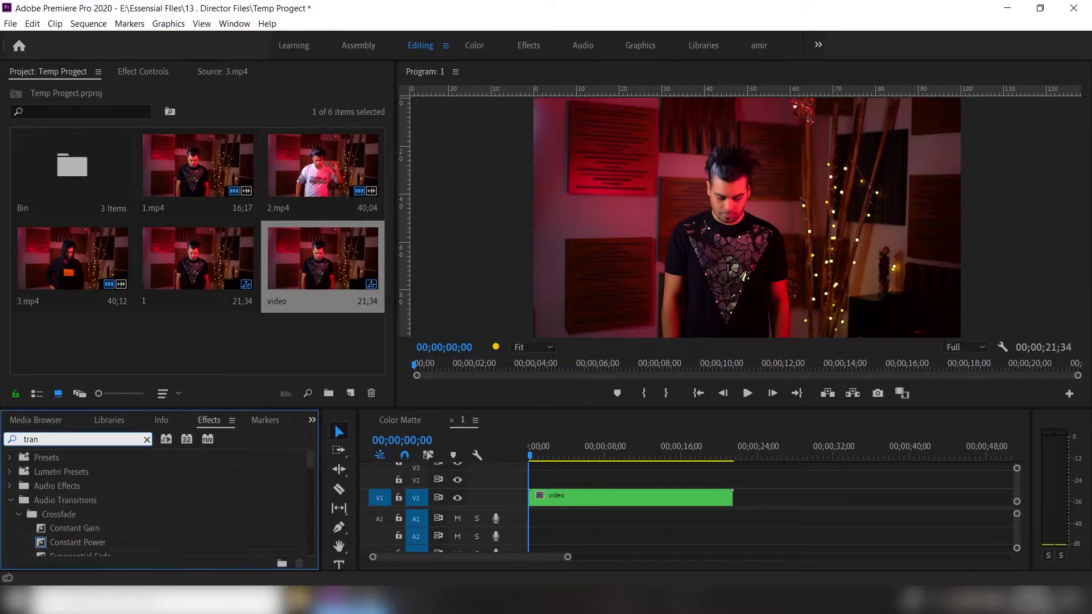
{"action": "type", "text": "sf"}
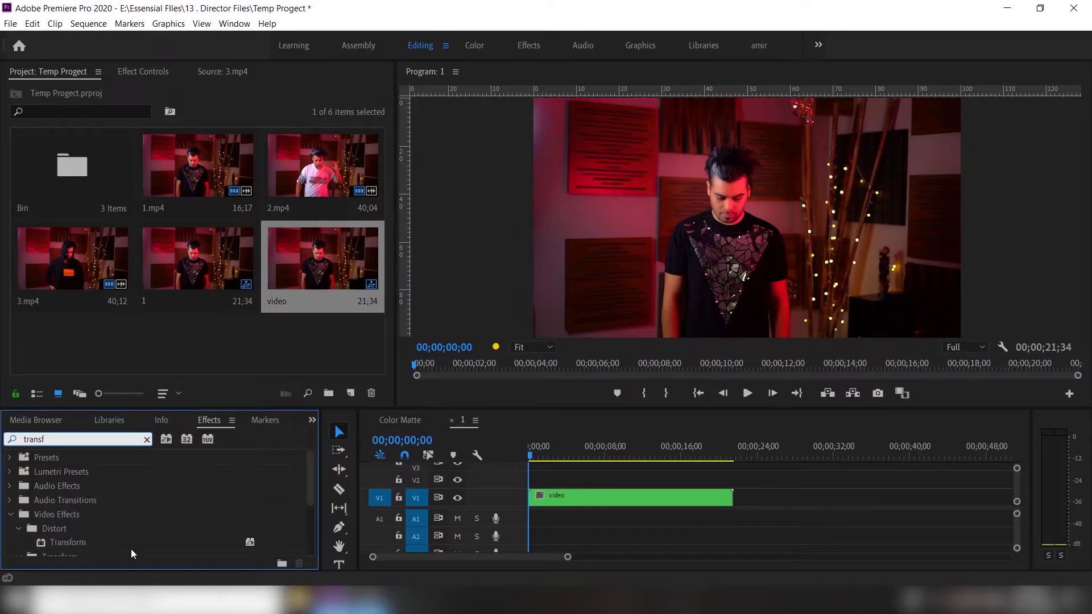
{"action": "scroll", "coordinate": [309, 496], "scroll_direction": "down", "scroll_amount": 2}
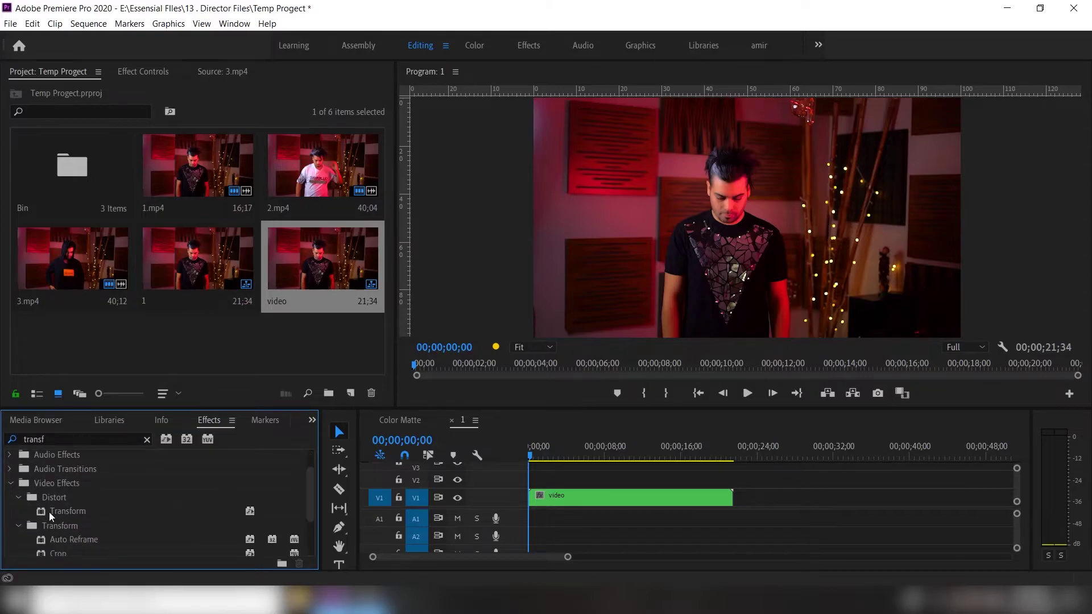
{"action": "left_click_drag", "start_coordinate": [54, 511], "coordinate": [548, 496]}
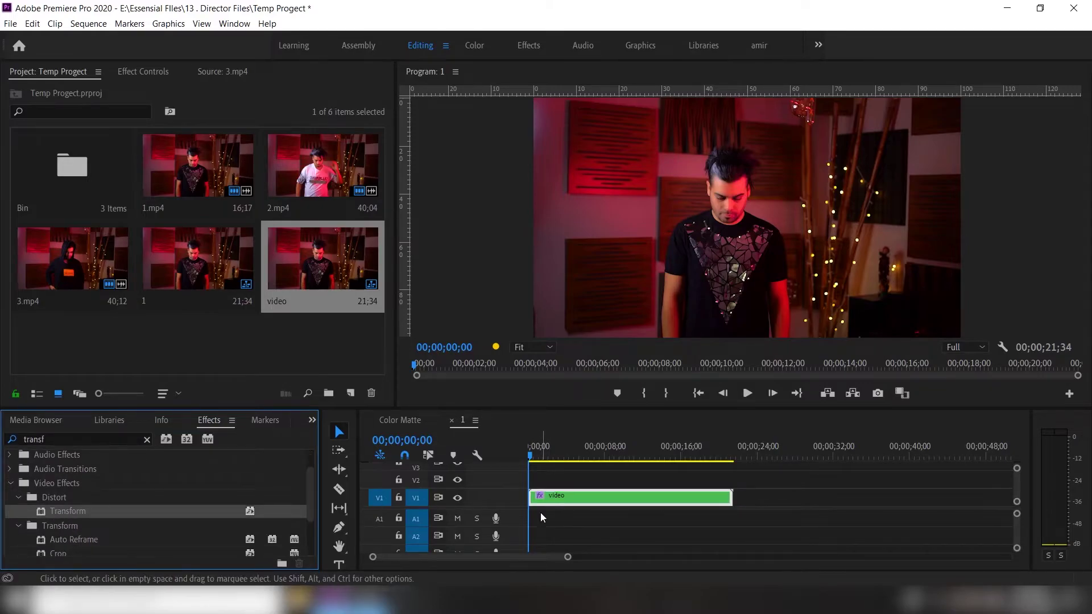
Start Transform Scale and Position keyframes at 00;00;00;00 with Scale 142 and Position 1024, 540
{"action": "left_click", "coordinate": [149, 71]}
{"action": "scroll", "coordinate": [350, 288], "scroll_direction": "down", "scroll_amount": 4}
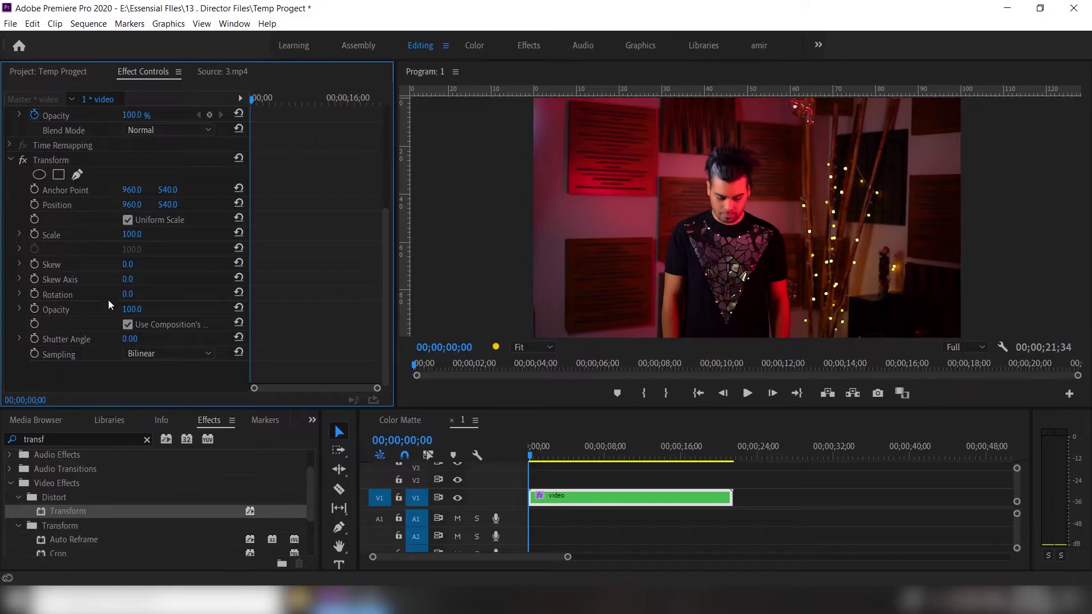
{"action": "left_click", "coordinate": [33, 234]}
{"action": "left_click_drag", "start_coordinate": [131, 234], "coordinate": [149, 222]}
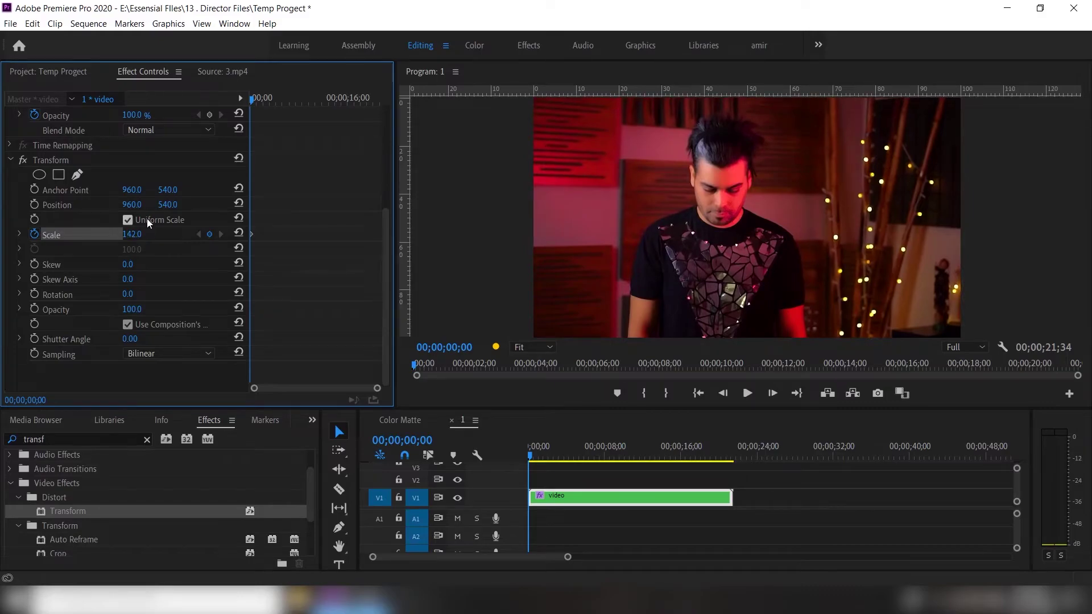
{"action": "left_click", "coordinate": [34, 205]}
{"action": "left_click_drag", "start_coordinate": [132, 205], "coordinate": [168, 204]}
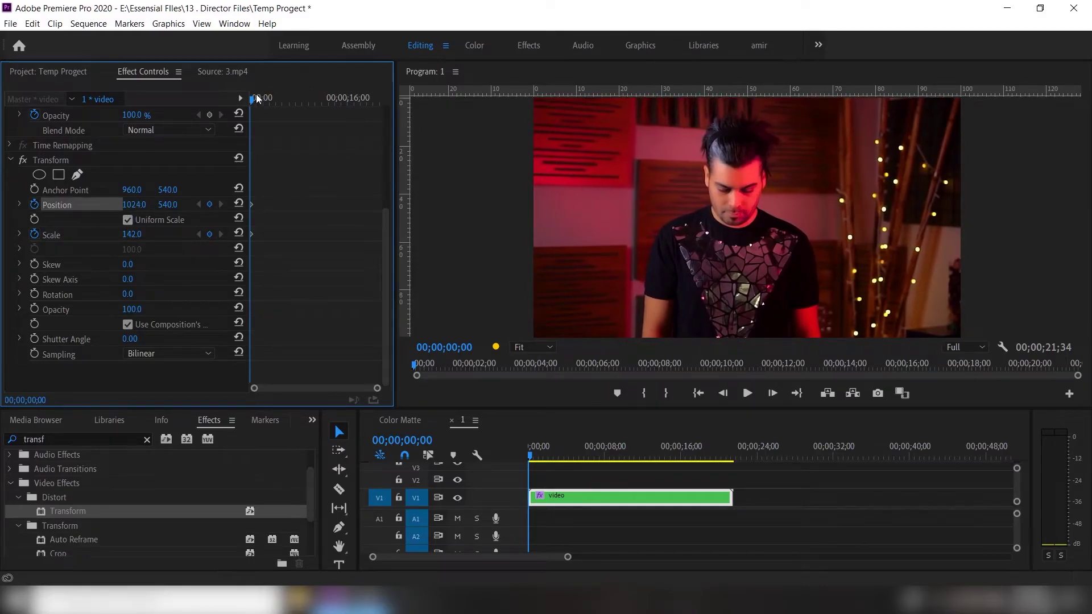
Keyframe Transform Scale 108 and Position 977, 540 at 00;00;05;41, and play back the zoom-out from the start
{"action": "left_click_drag", "start_coordinate": [257, 102], "coordinate": [285, 103]}
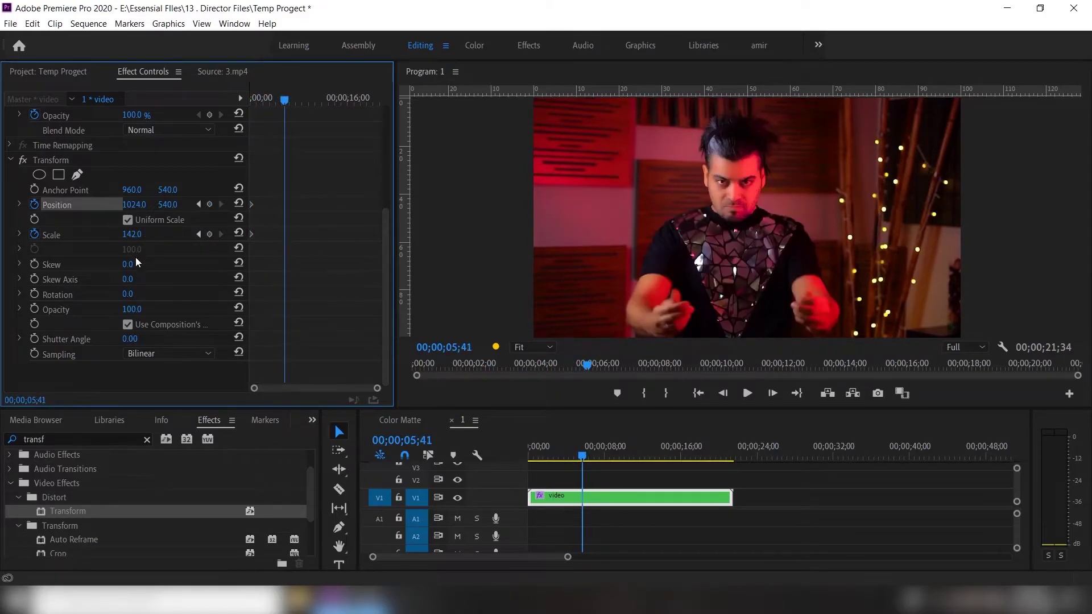
{"action": "left_click_drag", "start_coordinate": [132, 234], "coordinate": [129, 204]}
{"action": "left_click", "coordinate": [502, 437]}
{"action": "key", "text": "Home"}
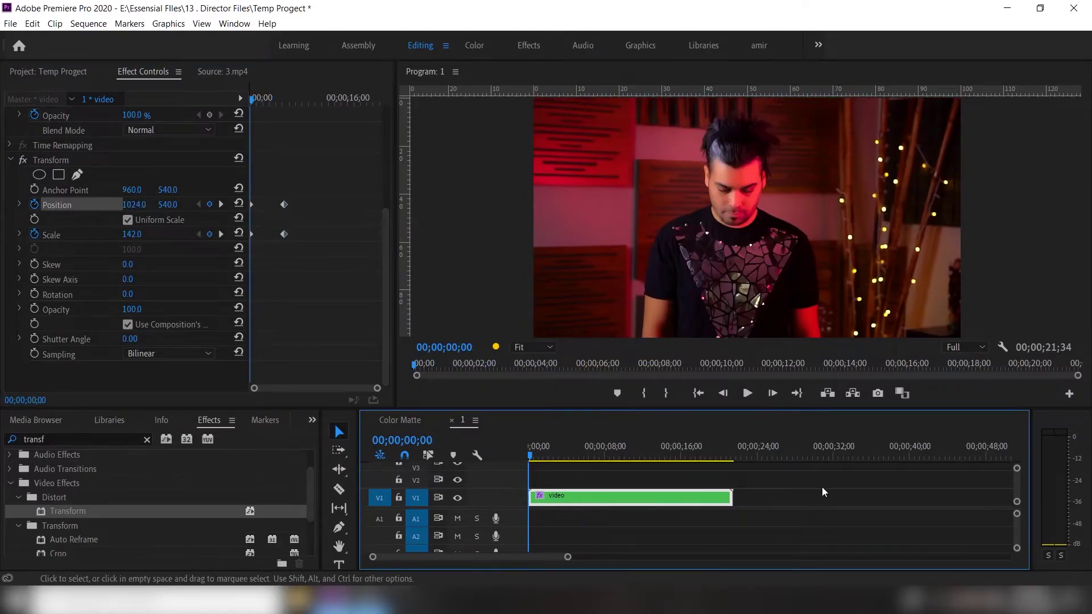
{"action": "key", "text": "space"}
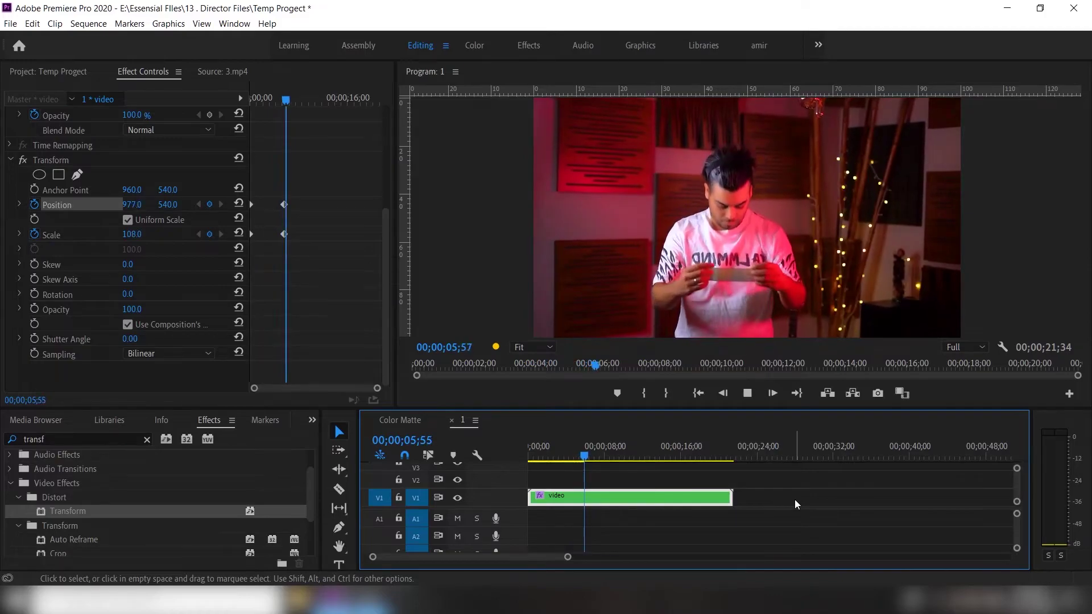
{"action": "key", "text": "space"}
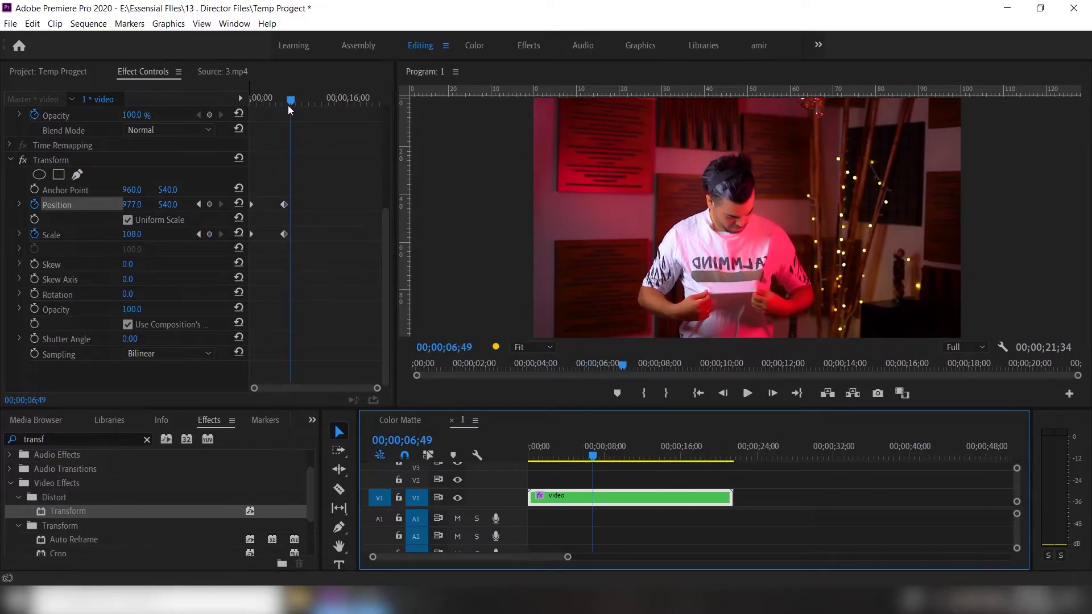
Add Transform Position keyframes of 965, 540 at 00;00;06;49 and 957, 521 at 00;00;08;14, and play back the movement
{"action": "left_click_drag", "start_coordinate": [133, 210], "coordinate": [258, 268]}
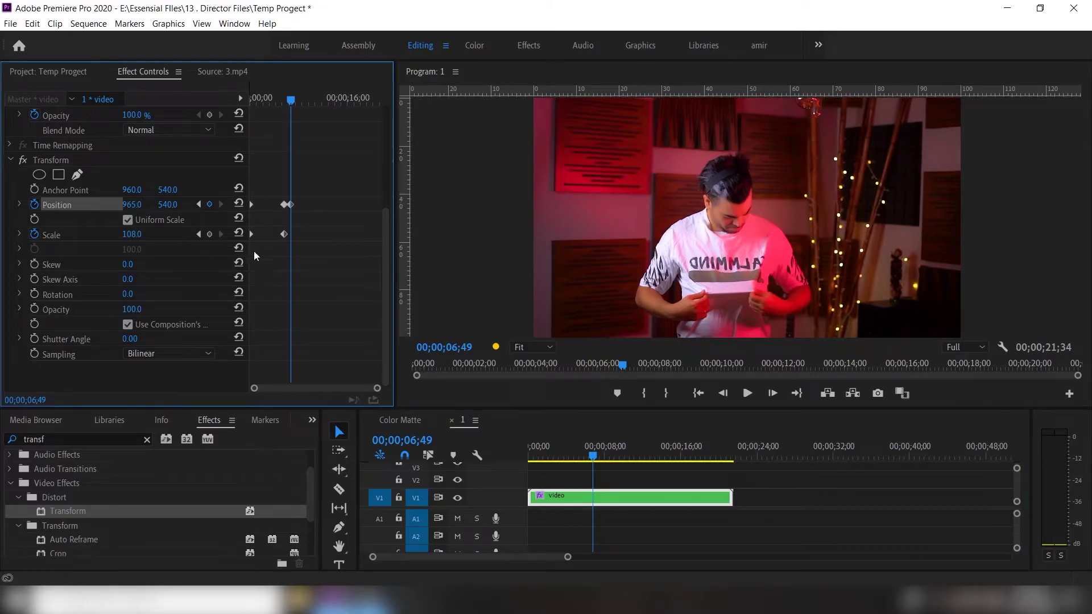
{"action": "left_click_drag", "start_coordinate": [287, 100], "coordinate": [300, 98]}
{"action": "left_click_drag", "start_coordinate": [168, 204], "coordinate": [97, 211]}
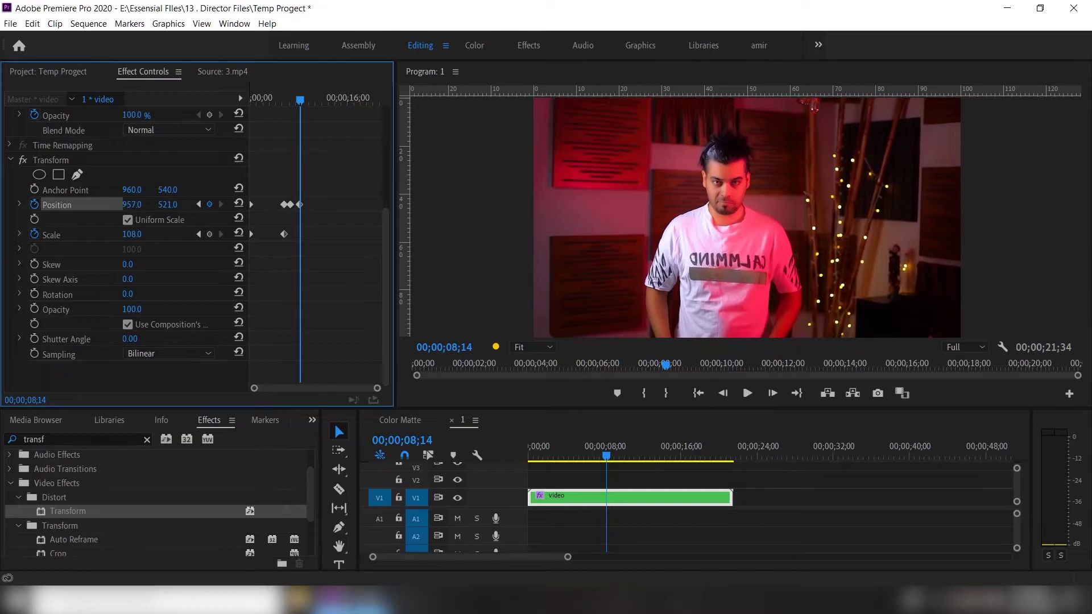
{"action": "left_click", "coordinate": [598, 448]}
{"action": "key", "text": "space"}
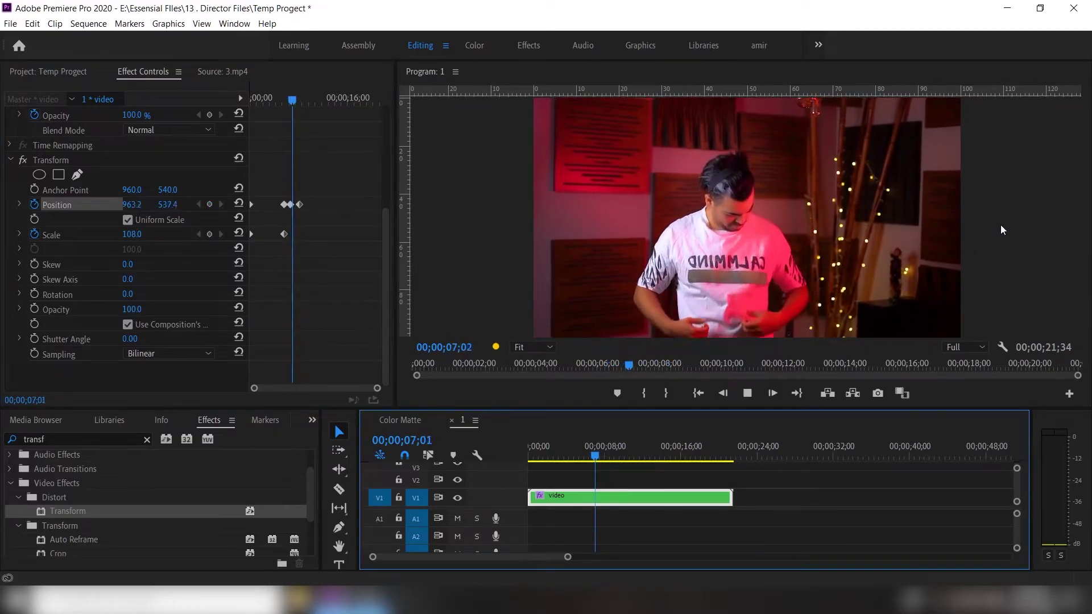
{"action": "key", "text": "space"}
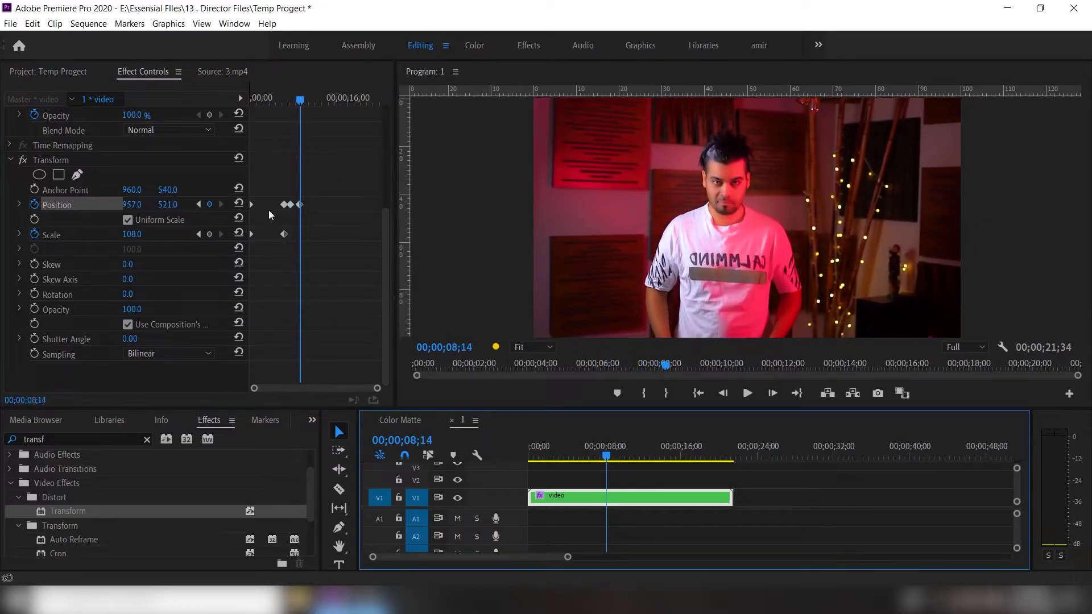
Add Transform Position keyframes of 957, 547 at 00;00;09;10 and 937, 531 at 00;00;10;26, and play back the movement
{"action": "left_click", "coordinate": [306, 91]}
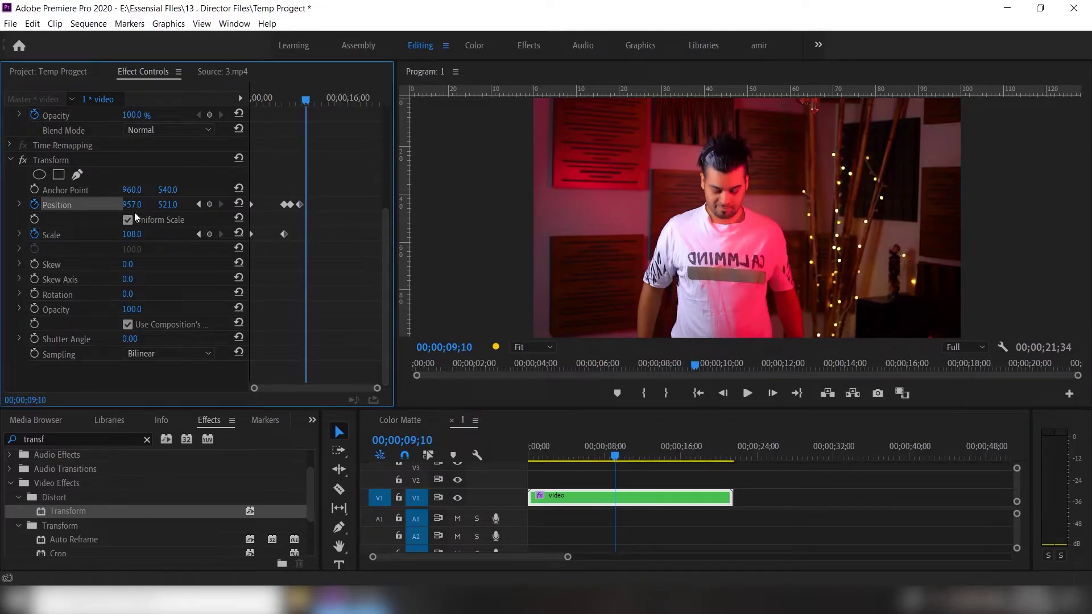
{"action": "left_click_drag", "start_coordinate": [161, 206], "coordinate": [142, 206]}
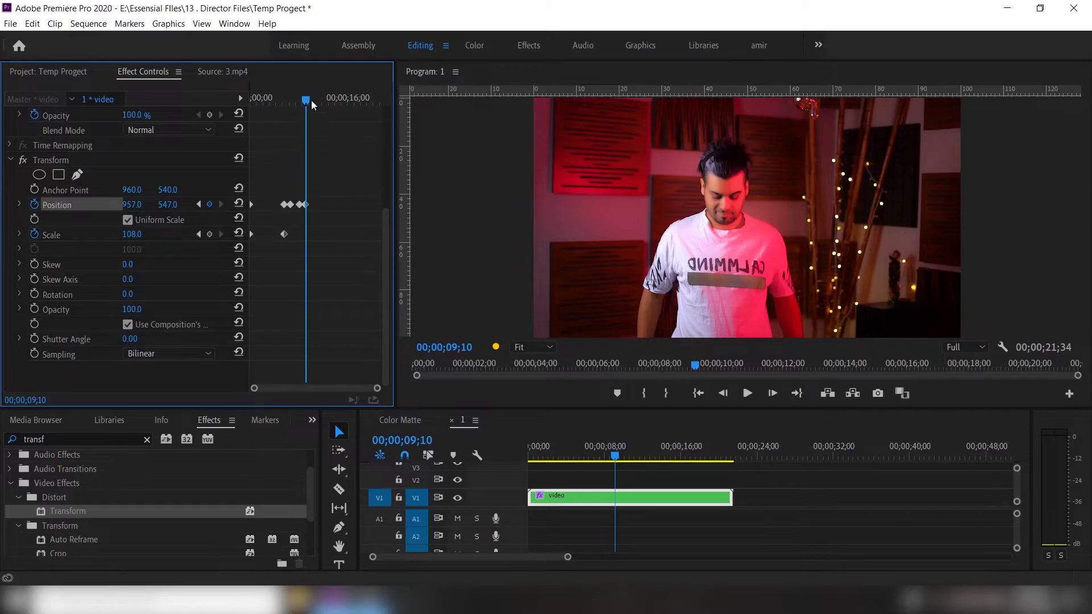
{"action": "left_click_drag", "start_coordinate": [309, 97], "coordinate": [313, 98]}
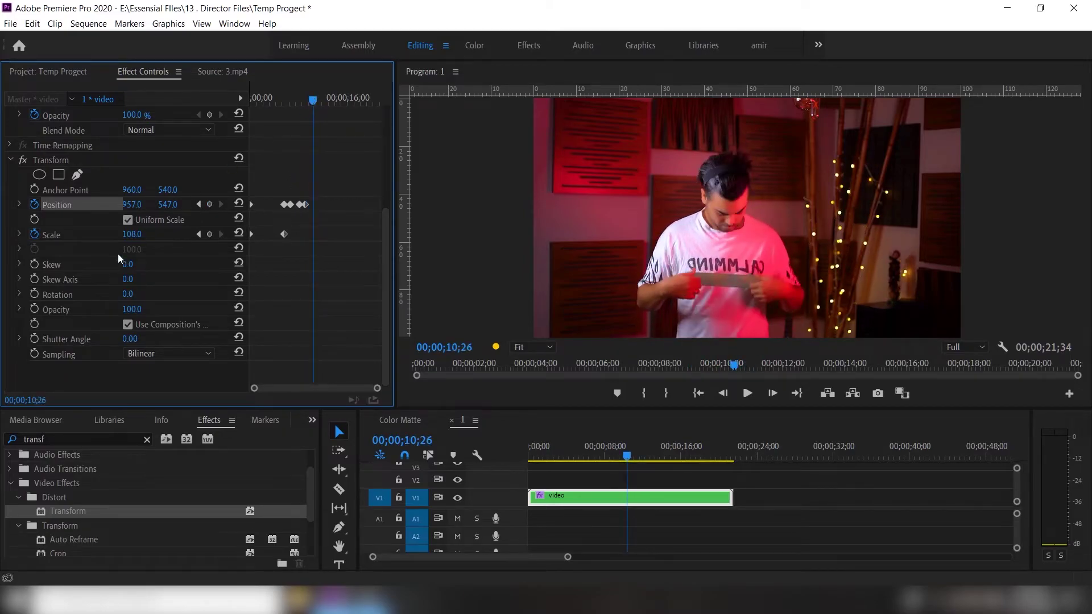
{"action": "left_click_drag", "start_coordinate": [134, 206], "coordinate": [122, 206]}
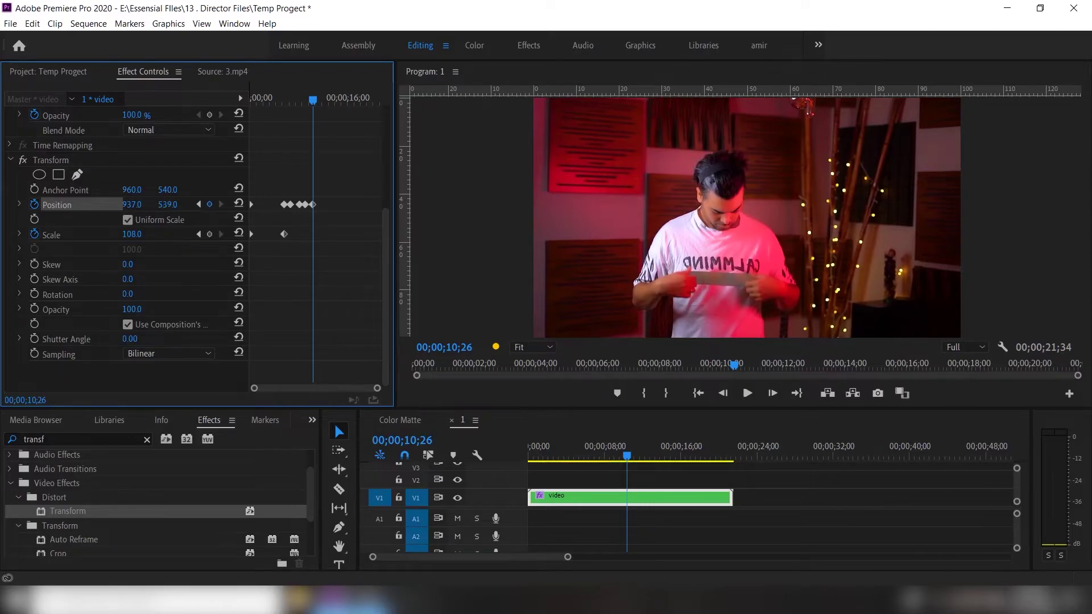
{"action": "left_click", "coordinate": [599, 454]}
{"action": "key", "text": "space"}
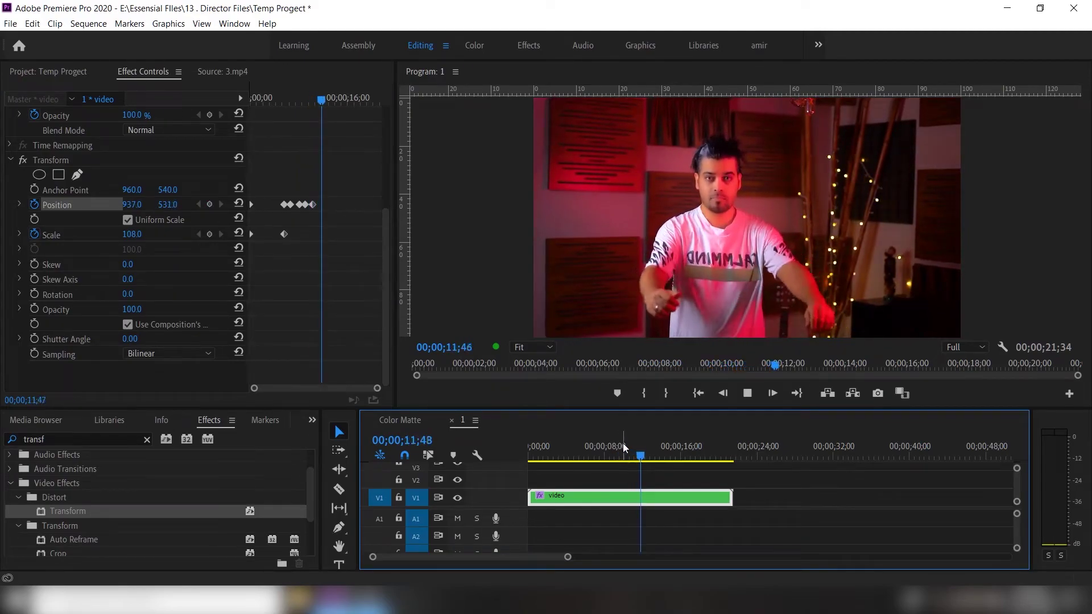
Add a Transform Scale keyframe holding 108 at 00;00;13;43, just before the second outfit change
{"action": "left_click", "coordinate": [666, 452]}
{"action": "left_click_drag", "start_coordinate": [667, 452], "coordinate": [660, 448]}
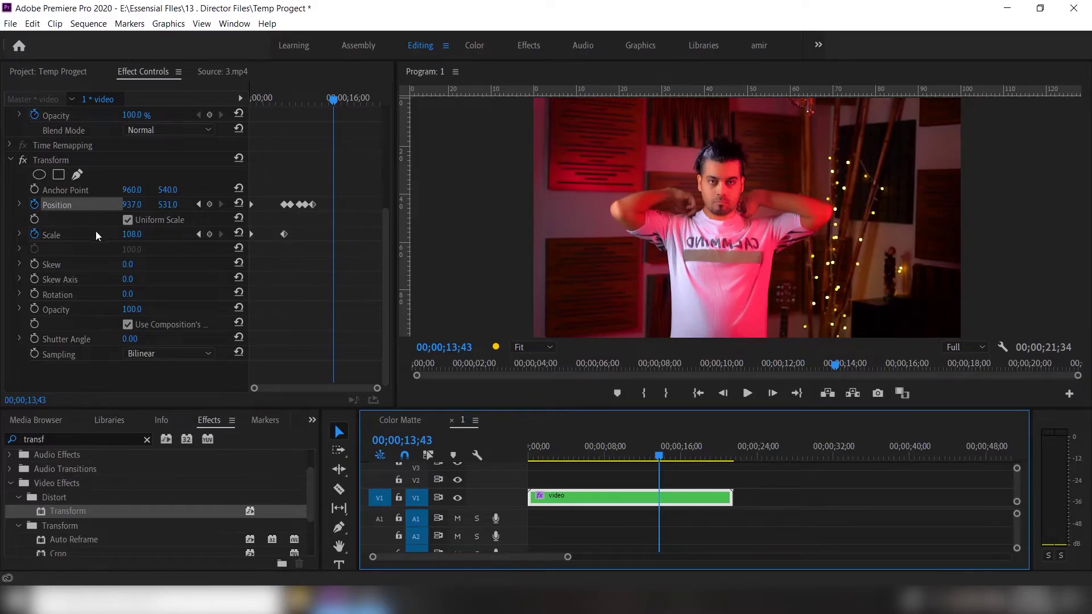
{"action": "left_click", "coordinate": [208, 235]}
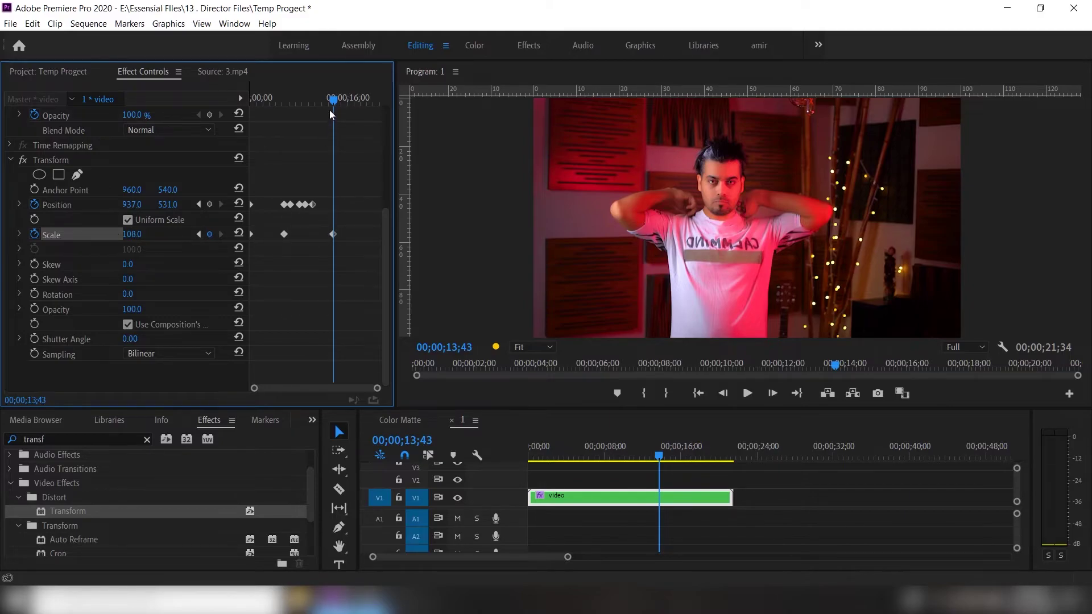
Add a Transform Scale keyframe of 178 at 00;00;14;02, just after the second outfit change, and play back the zoom-in
{"action": "left_click_drag", "start_coordinate": [337, 101], "coordinate": [340, 101]}
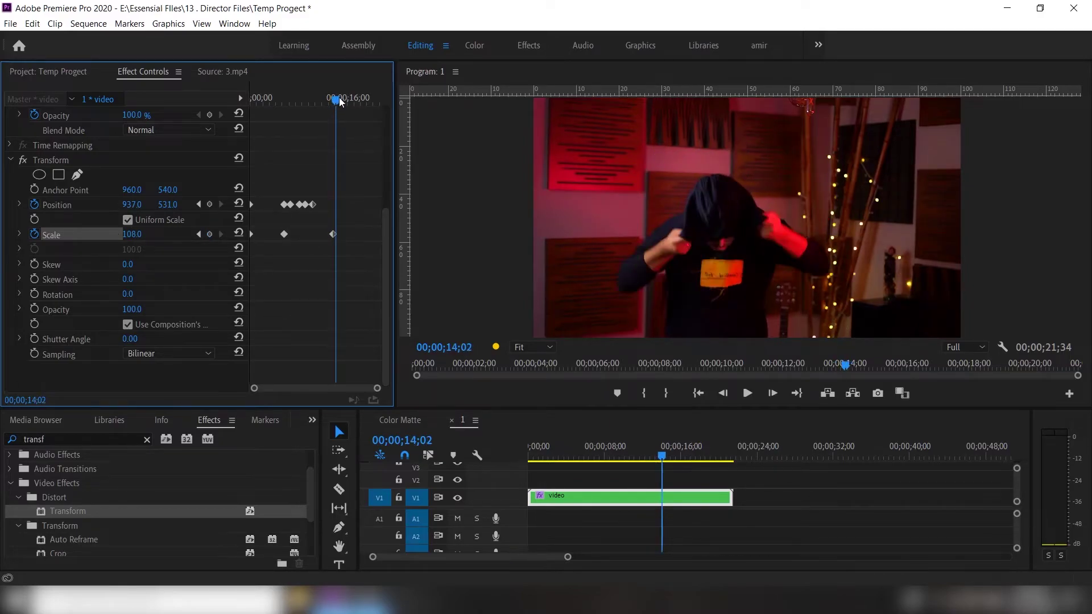
{"action": "left_click_drag", "start_coordinate": [140, 238], "coordinate": [342, 265]}
{"action": "scroll", "coordinate": [347, 256], "scroll_direction": "up", "scroll_amount": 3}
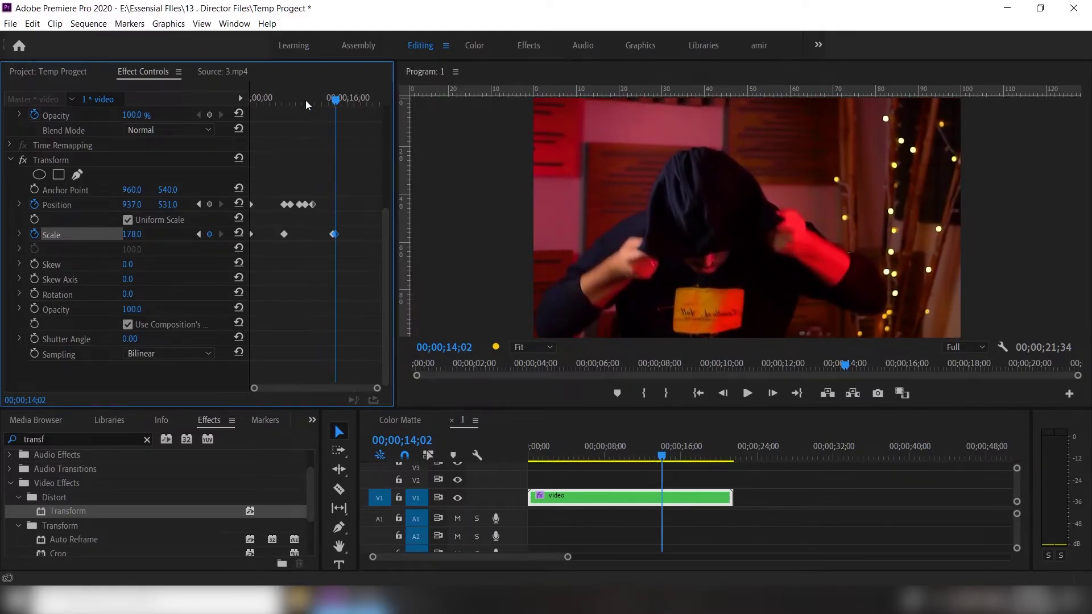
{"action": "left_click_drag", "start_coordinate": [305, 100], "coordinate": [314, 100]}
{"action": "key", "text": "space"}
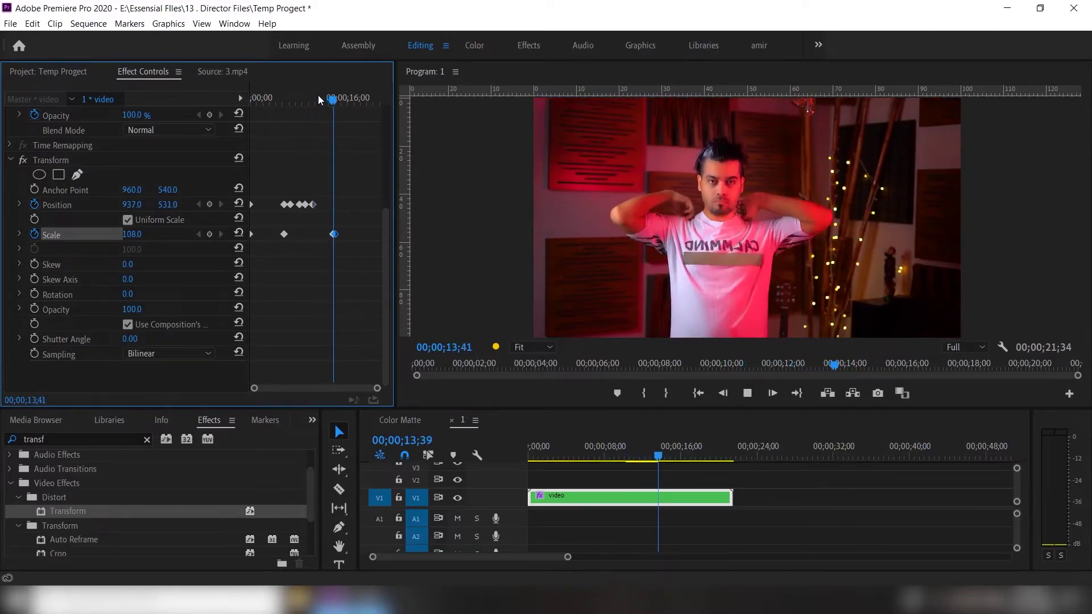
{"action": "key", "text": "space"}
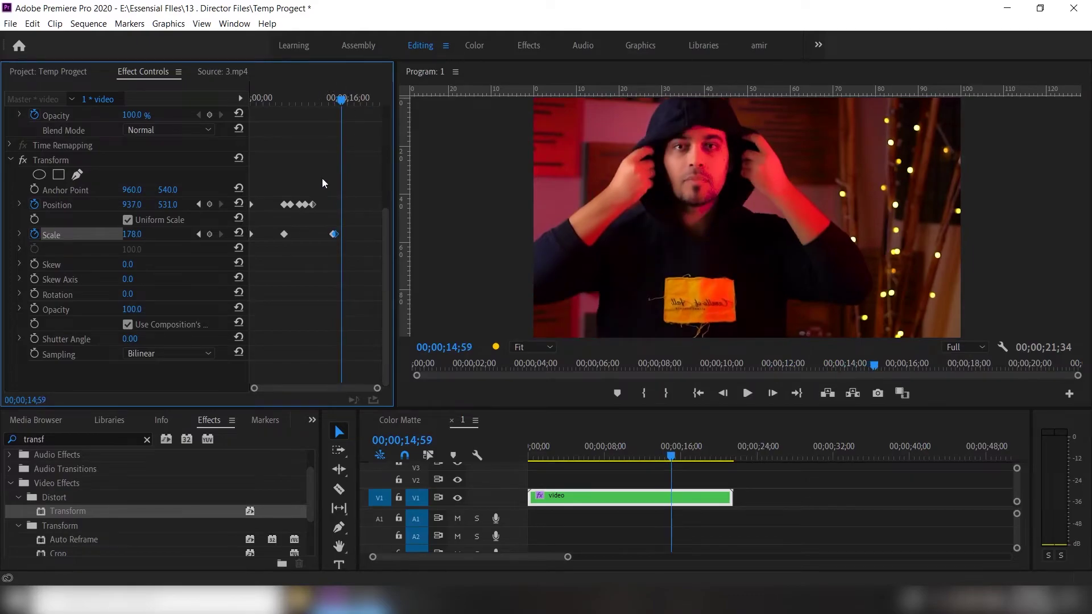
Add a Transform Scale keyframe of 149 at 00;00;15;52, and play back the sequence from 00;00;09;46
{"action": "left_click_drag", "start_coordinate": [132, 234], "coordinate": [114, 236]}
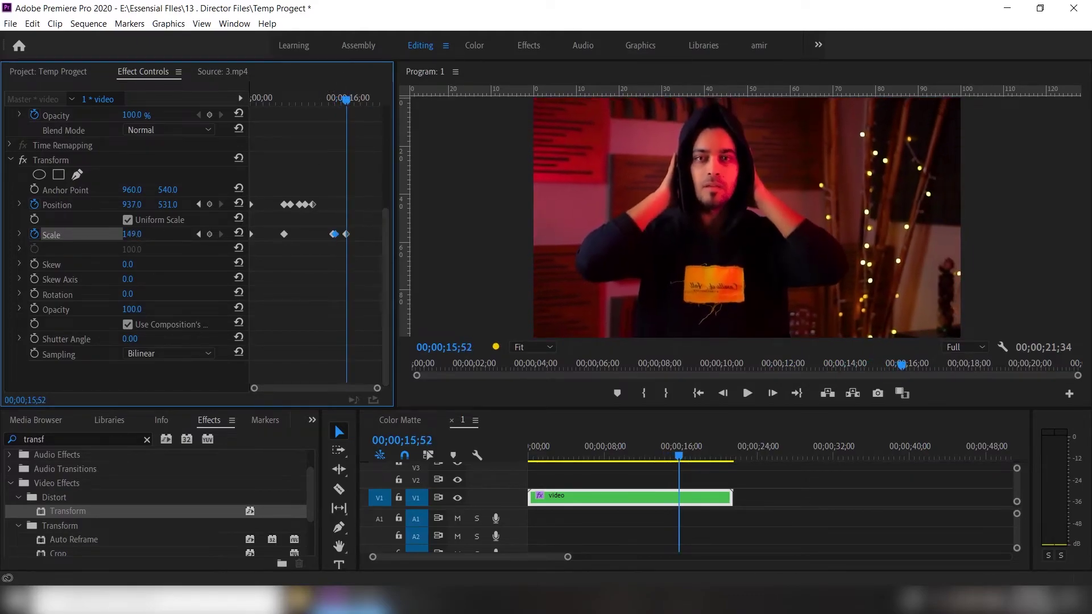
{"action": "left_click", "coordinate": [621, 457]}
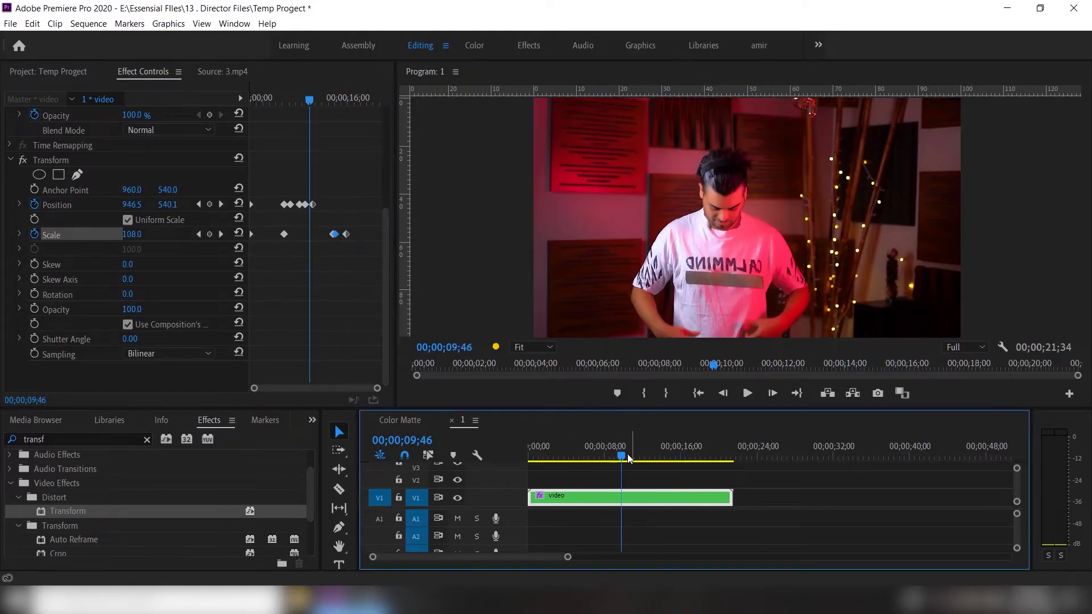
{"action": "key", "text": "space"}
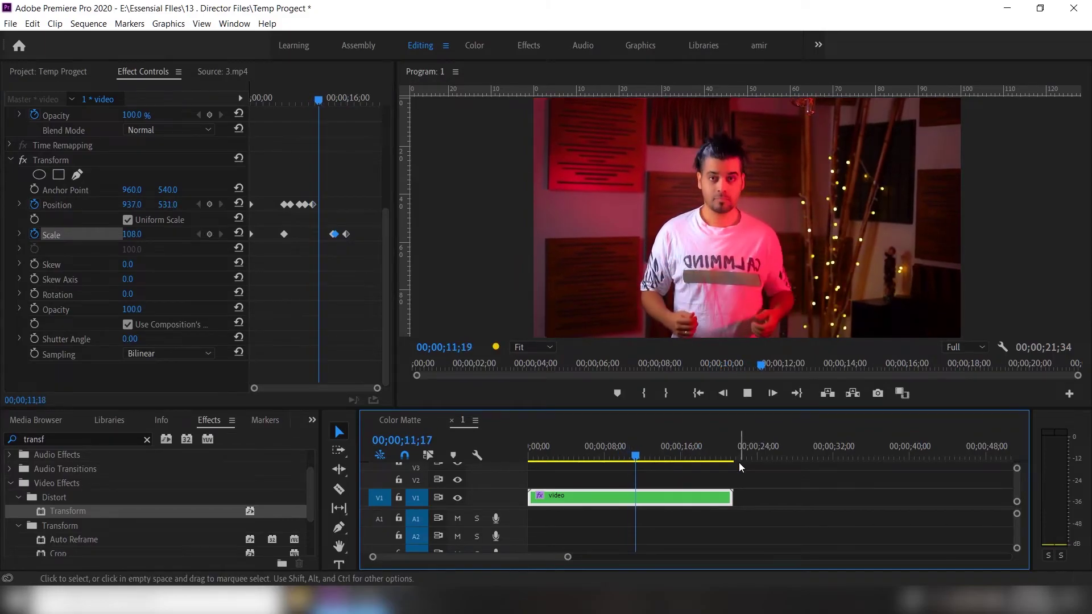